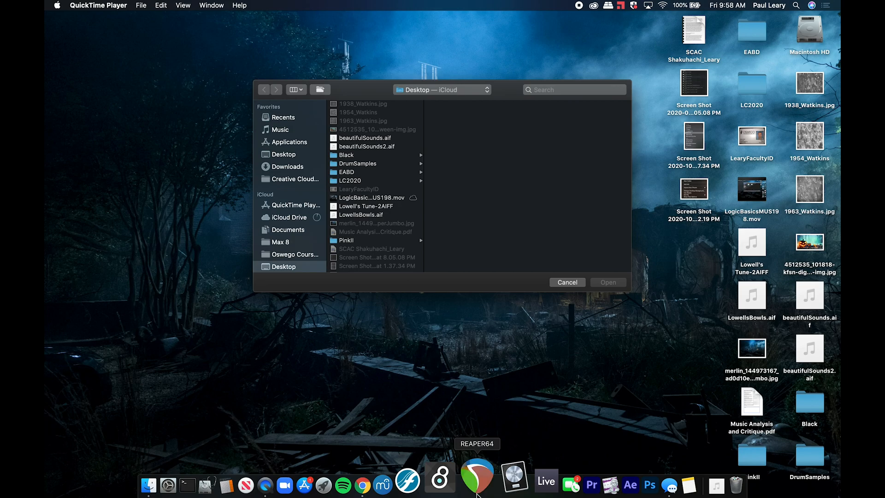
- Launch REAPER and dismiss its license notice by continuing the evaluation
click(477, 479)
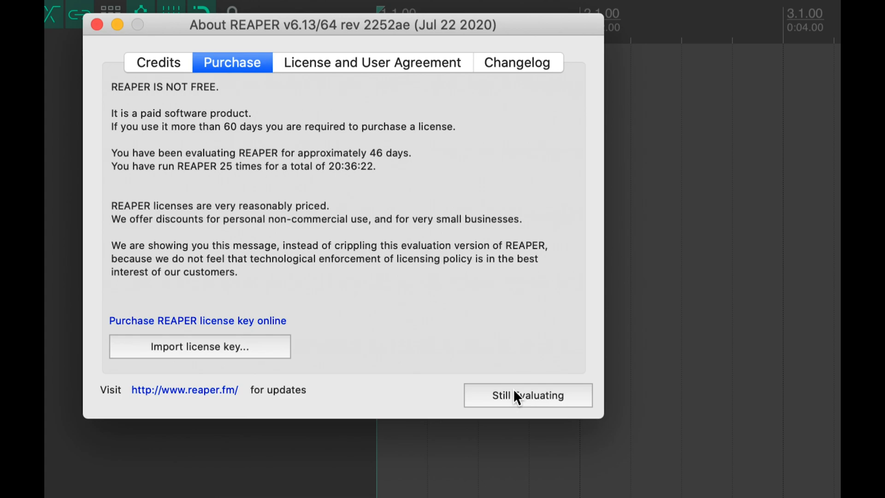
click(514, 392)
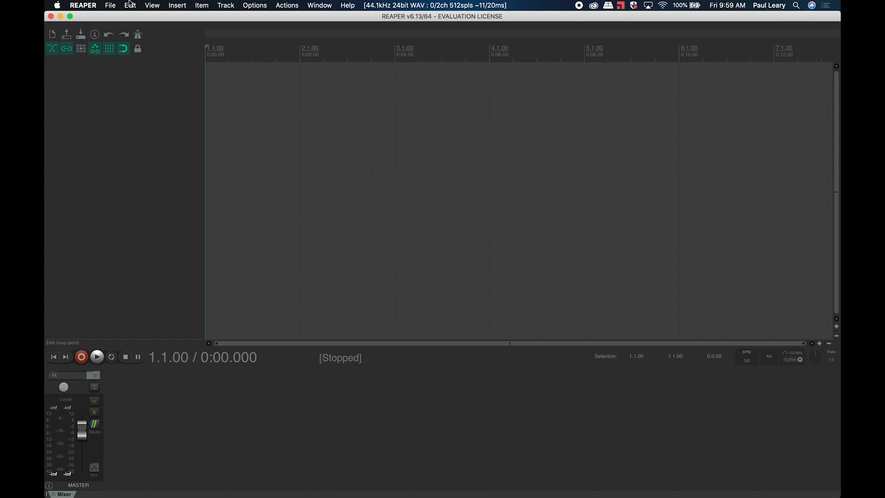
- Open the preferences and look through the Loop Recording, Rendering and Peaks/Waveforms settings pages
click(86, 6)
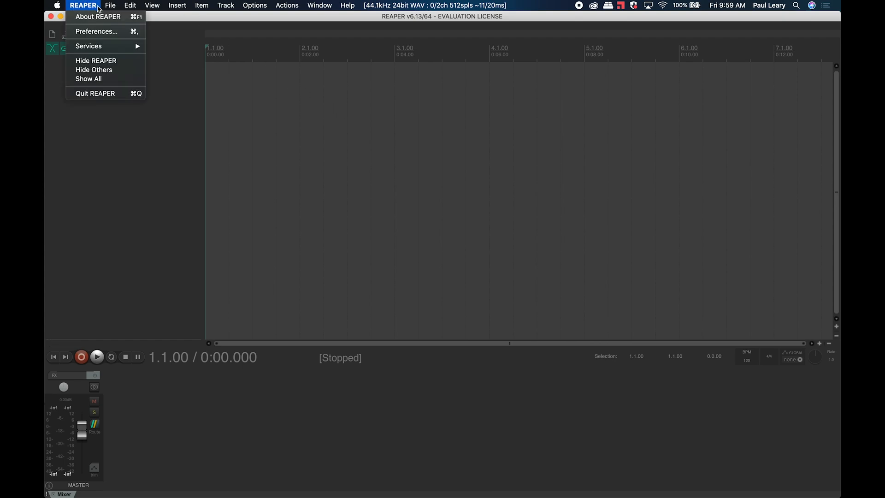
click(86, 33)
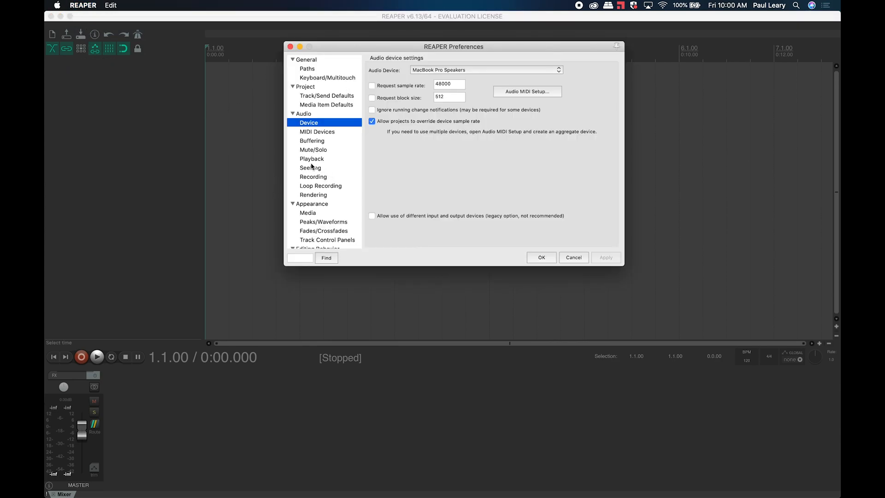
click(315, 222)
click(320, 185)
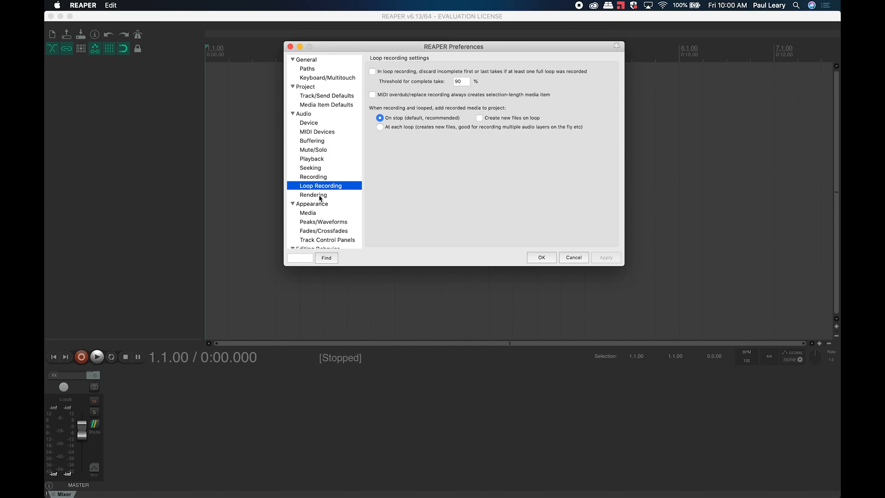
click(320, 196)
click(317, 221)
scroll(317, 224, down, 5)
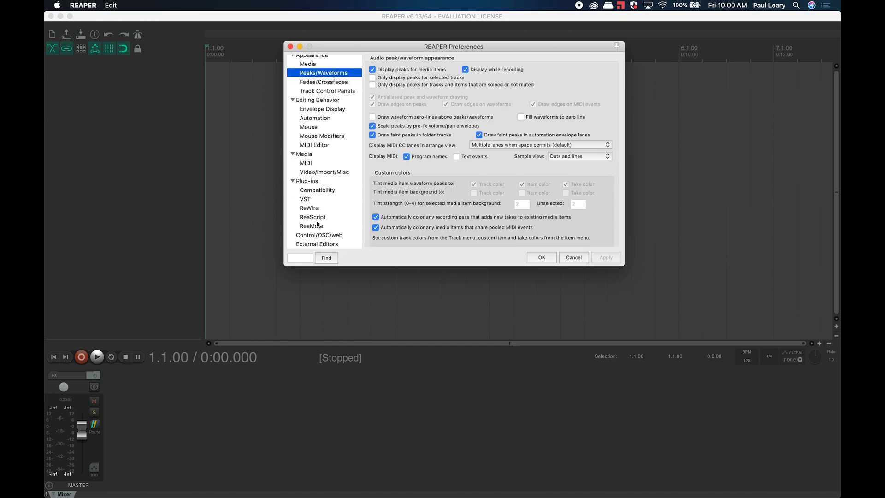
scroll(317, 225, up, 5)
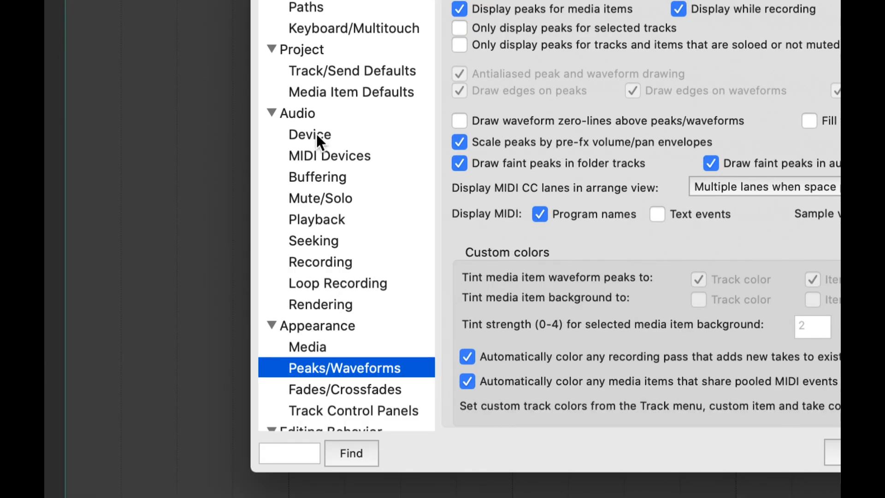
- Set the audio device to MacBook Pro Speakers in the audio device settings and close the preferences
click(316, 134)
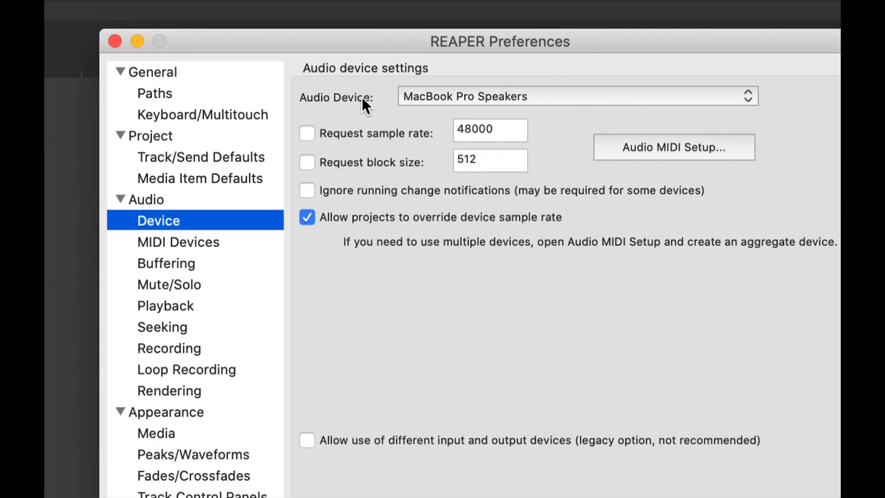
click(427, 97)
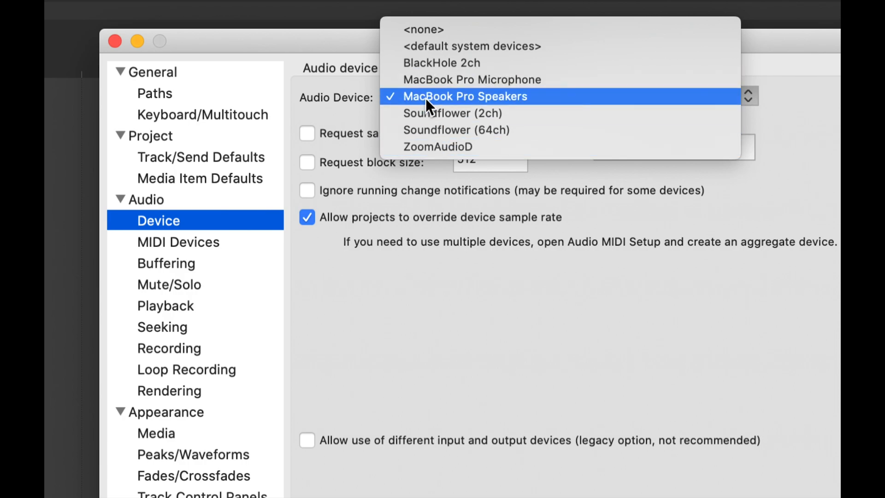
click(407, 96)
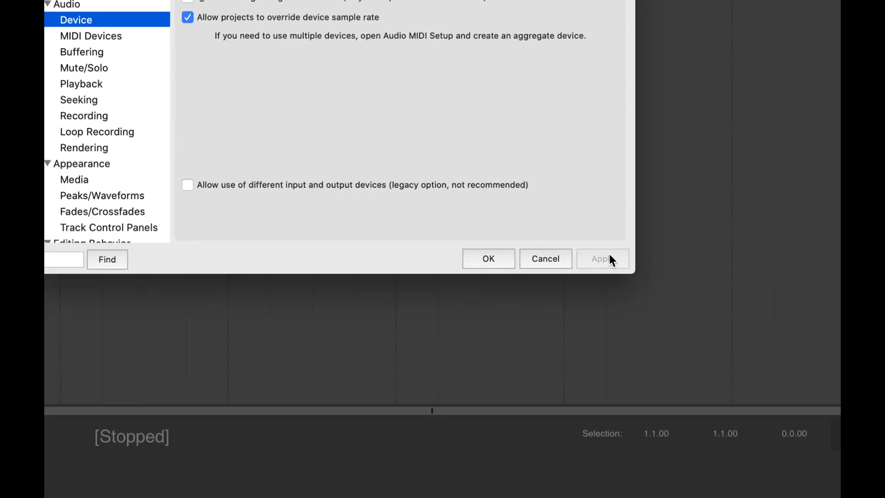
click(430, 259)
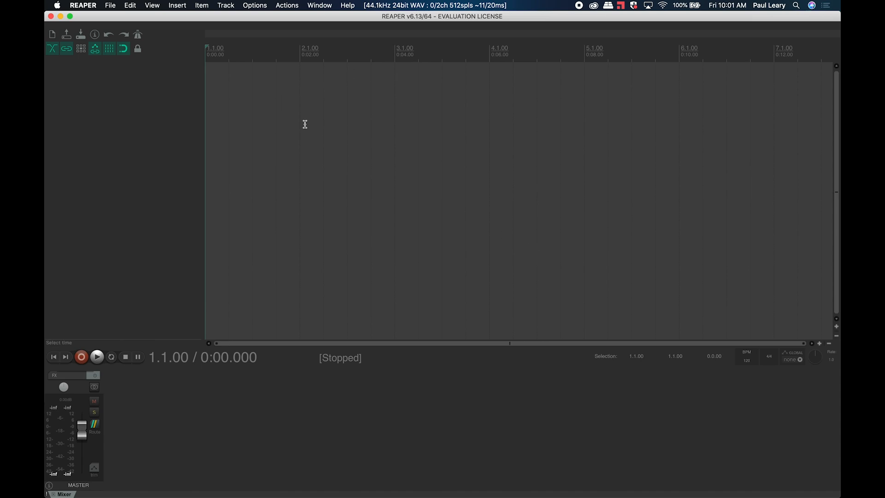
click(225, 6)
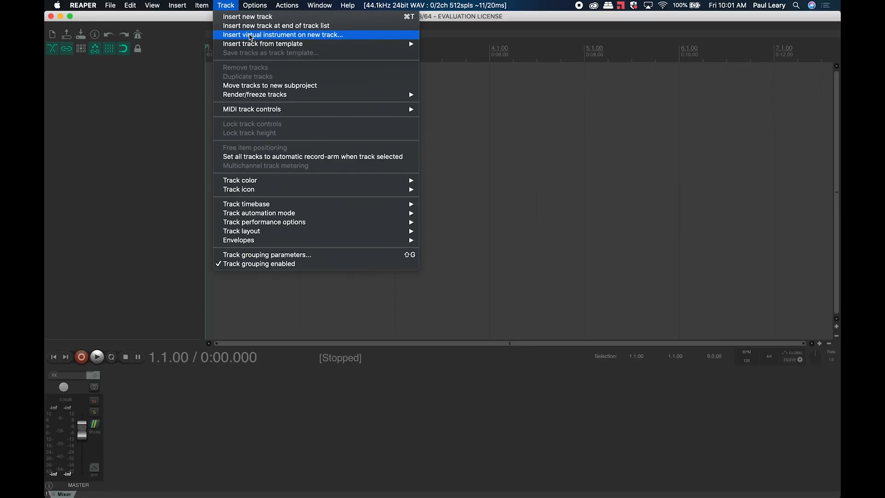
click(489, 214)
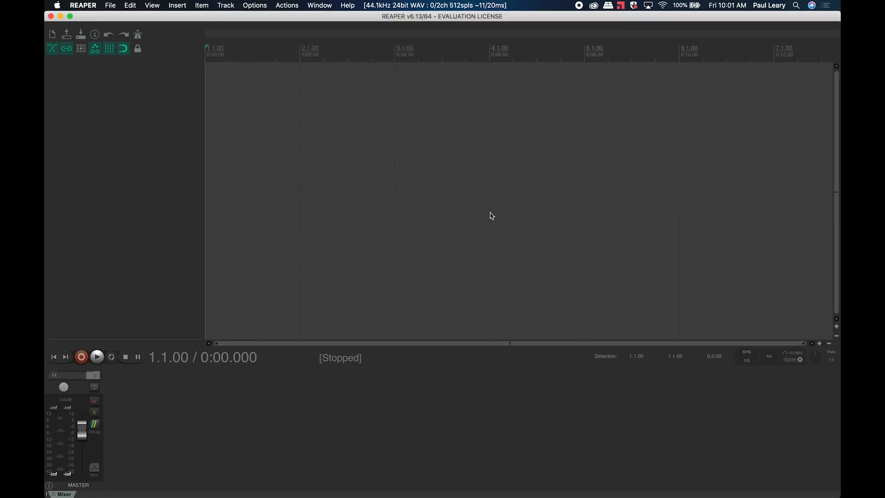
- Switch to Google Chrome and show the Freesound page for the Thunder recording
key(super+Tab)
key(super+Tab)
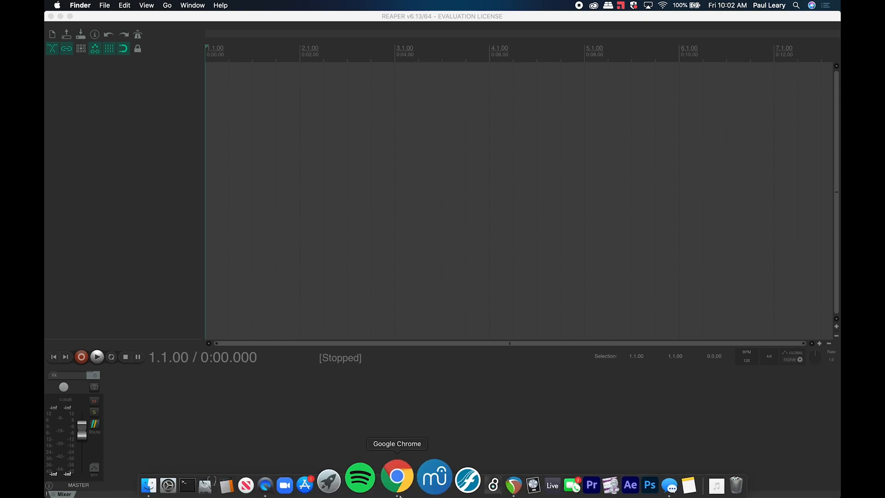
click(397, 479)
click(754, 22)
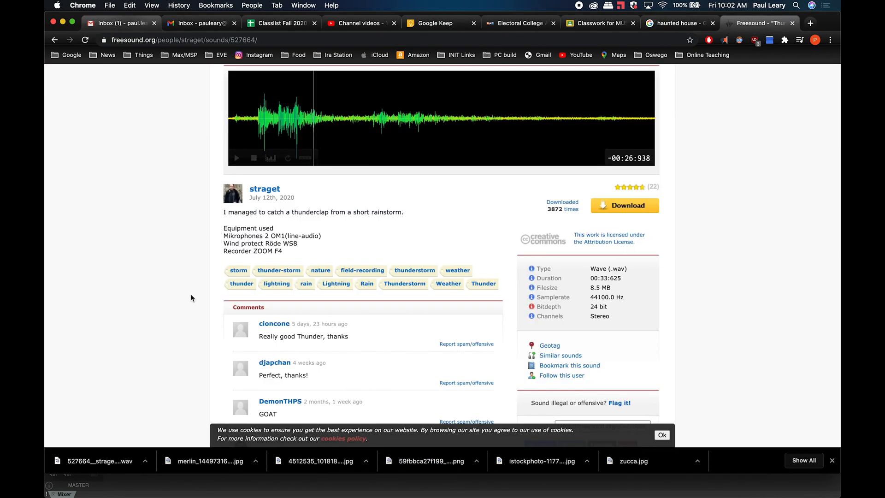
- Accept the Freesound cookie notice and examine the Thunder sound's file details, highlighting its file type
scroll(192, 298, up, 3)
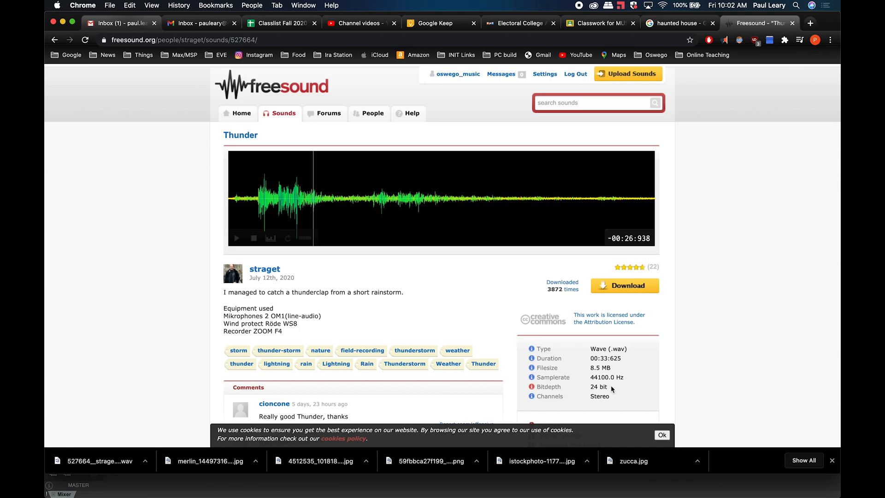
click(662, 435)
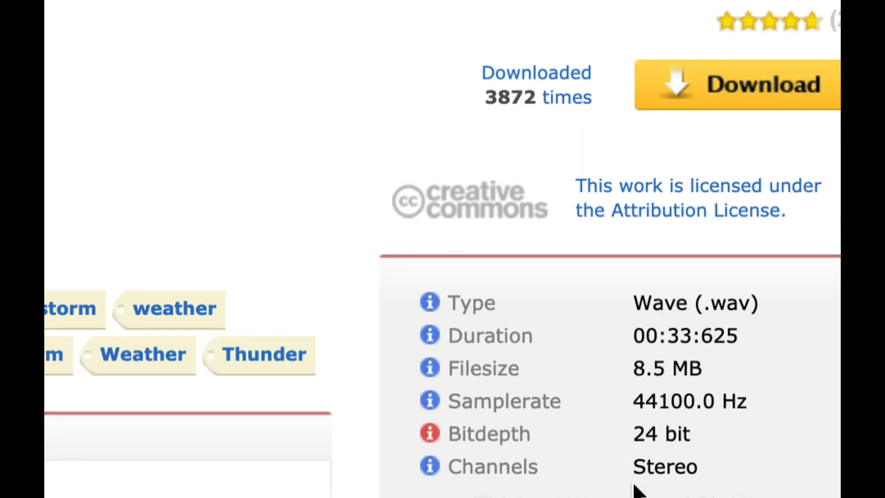
scroll(632, 474, down, 2)
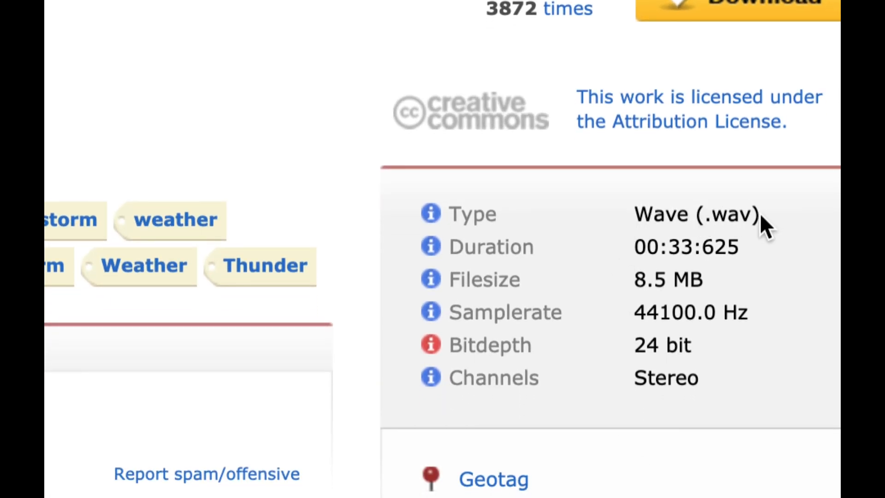
drag(760, 214, 629, 221)
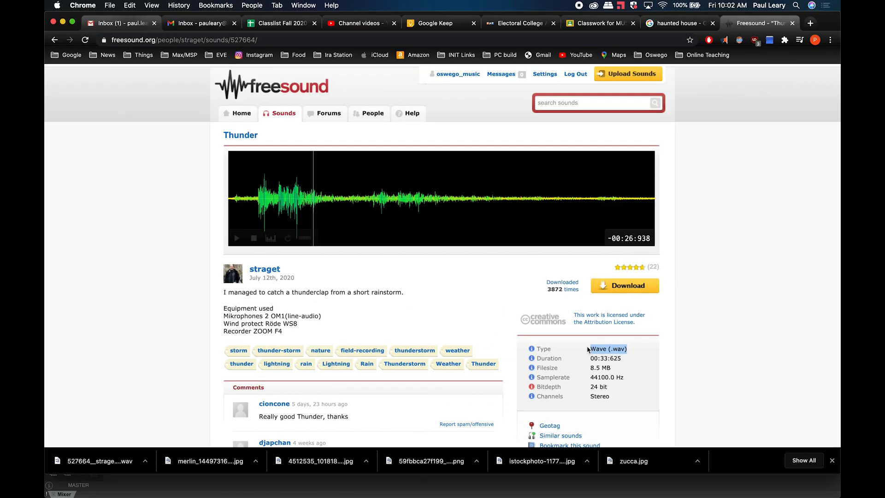
- Switch back to REAPER and add thunder.wav from the Downloads folder as a new track at the project start
key(super+Tab)
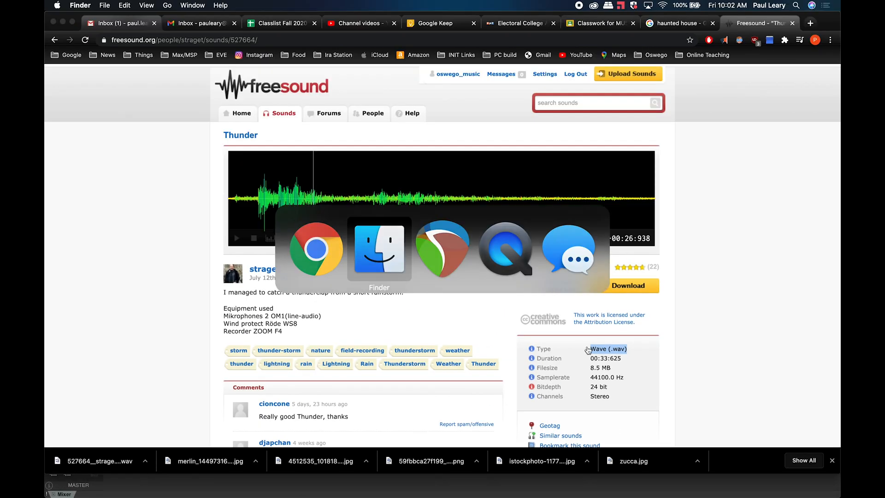
key(super+Tab)
key(super+Tab)
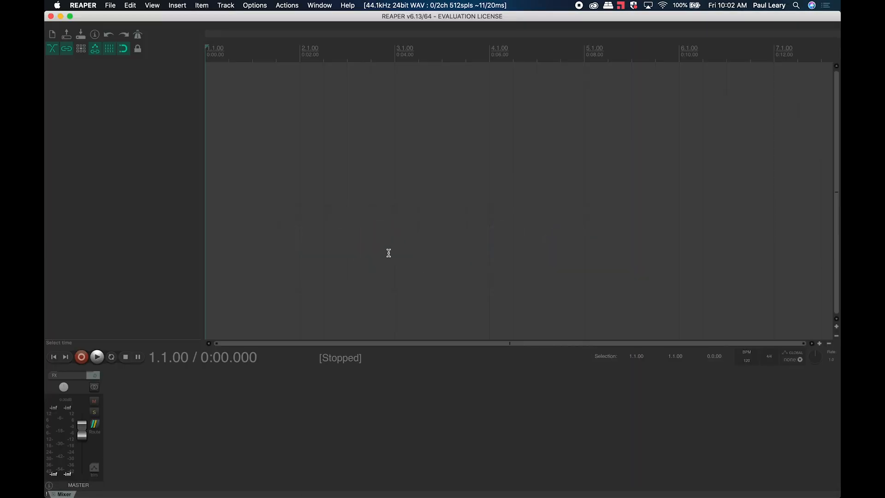
mouse_move(336, 497)
click(186, 492)
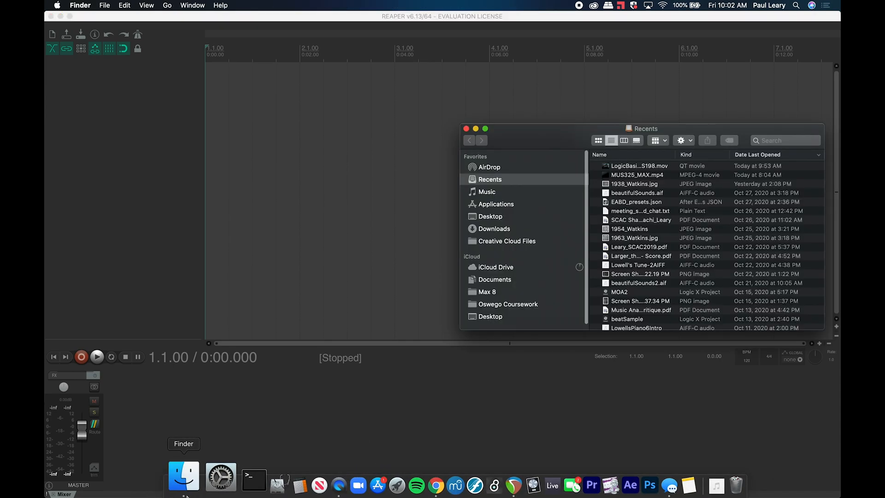
click(509, 219)
click(509, 230)
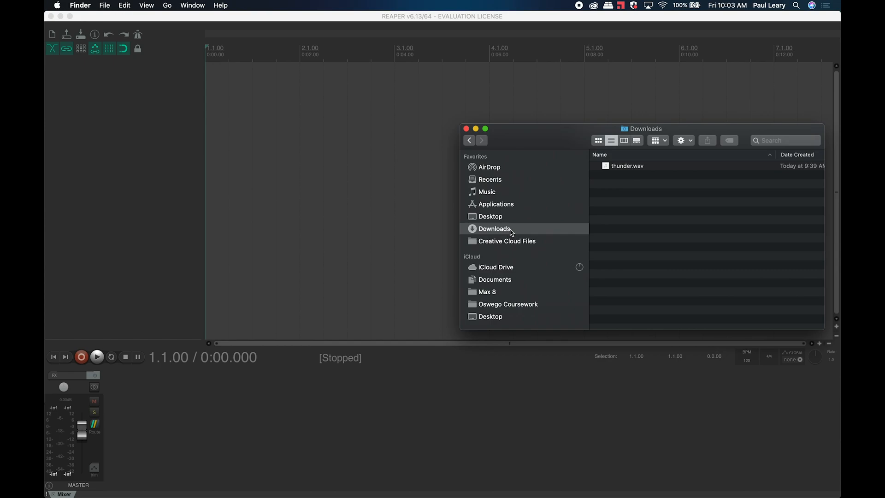
click(606, 170)
drag(605, 170, 211, 101)
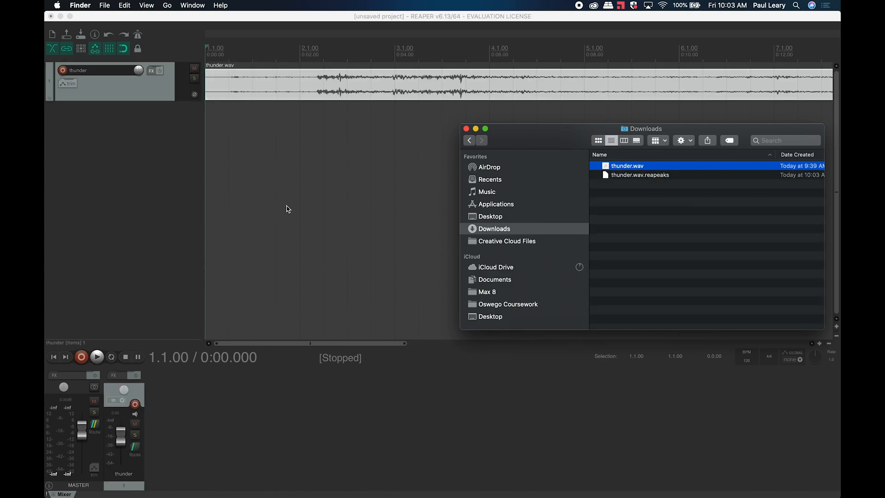
- Make the thunder track taller and play the beginning of its audio clip
click(170, 100)
drag(170, 100, 169, 160)
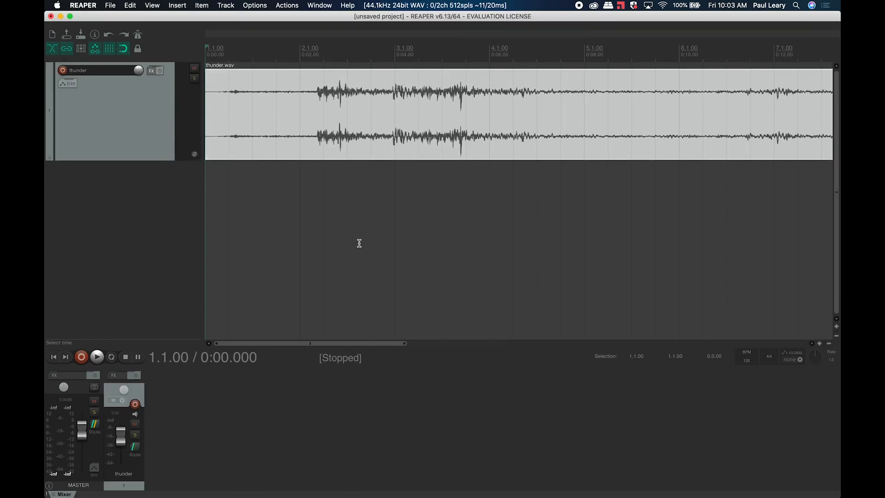
key(space)
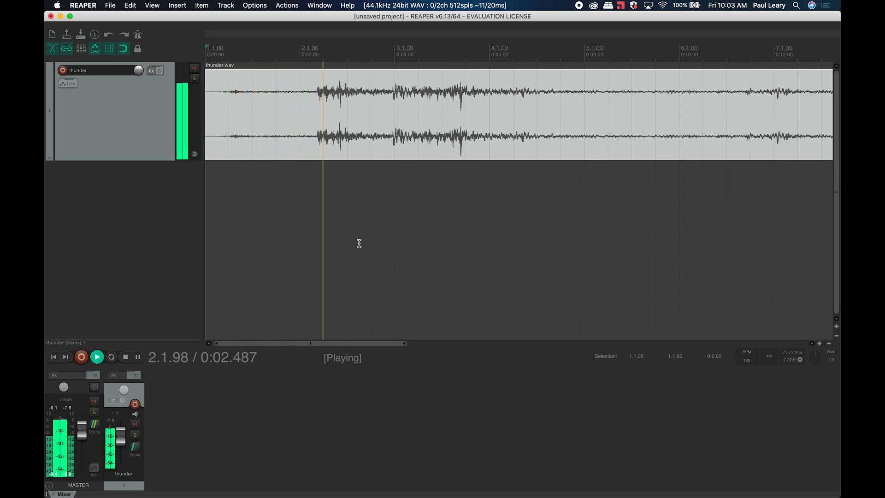
key(space)
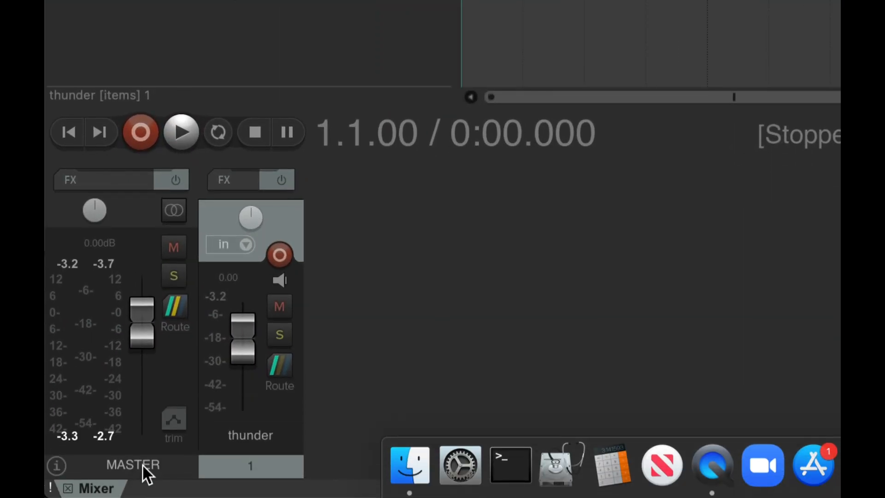
- Raise the thunder track's mixer volume to 0.68 dB and try out its solo, mute and pan controls
click(141, 463)
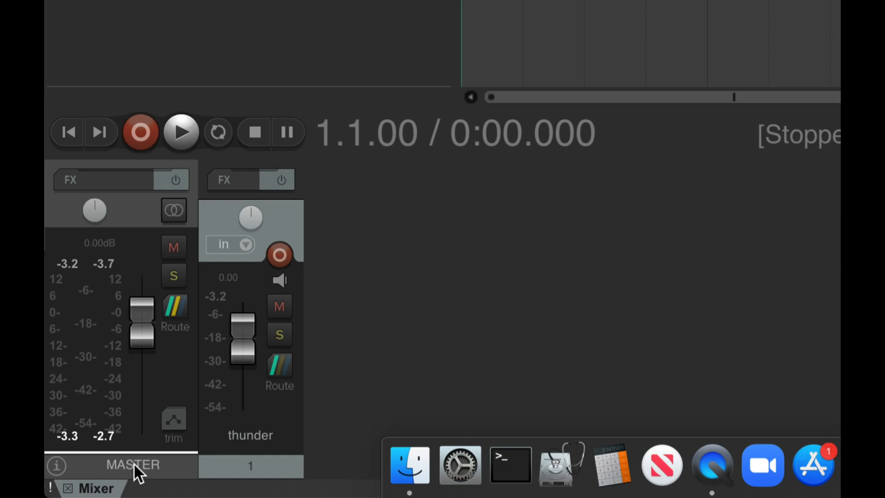
click(241, 462)
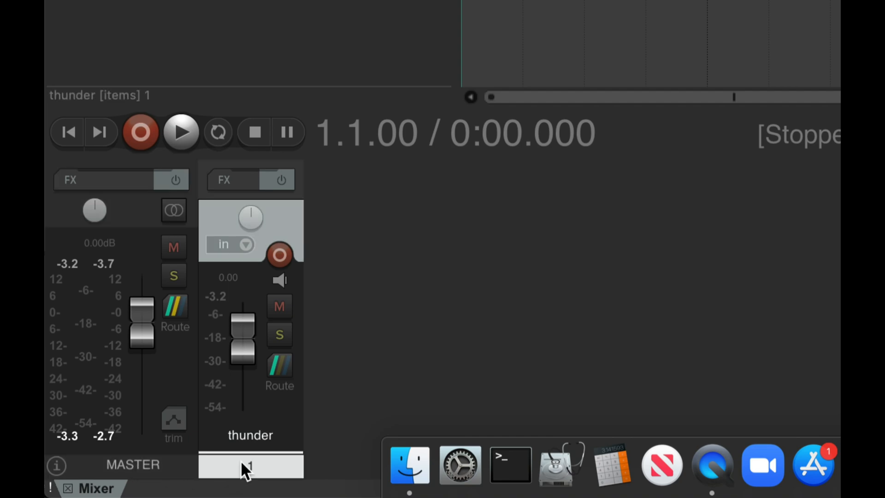
mouse_move(240, 336)
mouse_down()
mouse_move(241, 350)
mouse_move(243, 313)
mouse_move(237, 331)
mouse_up()
click(282, 336)
click(279, 309)
click(278, 309)
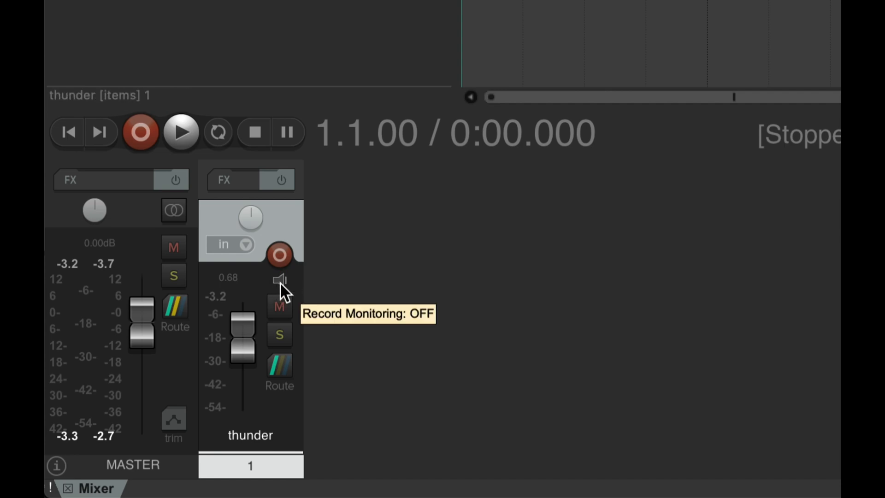
mouse_move(249, 215)
mouse_down()
mouse_move(249, 188)
mouse_move(249, 227)
mouse_move(248, 210)
mouse_up()
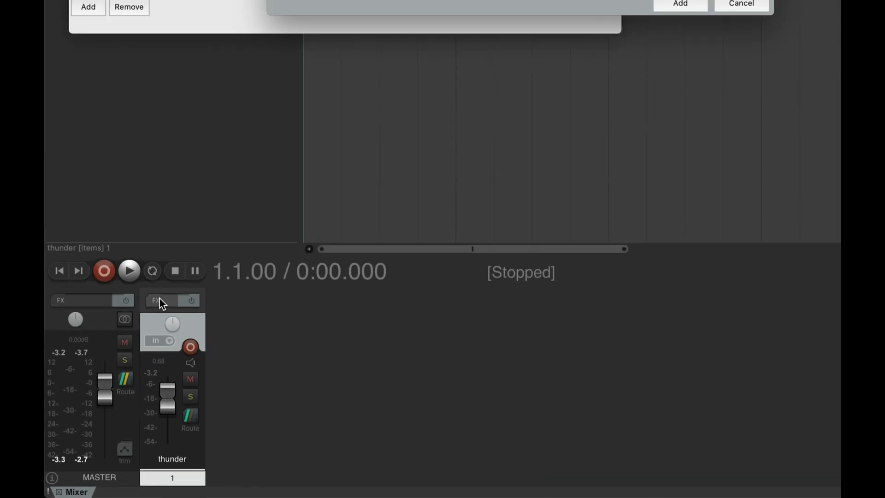
- Look through the effect categories for the thunder track, from Delay and Dynamics through EQ, Gate and MIDI to Pitch Correction
click(230, 179)
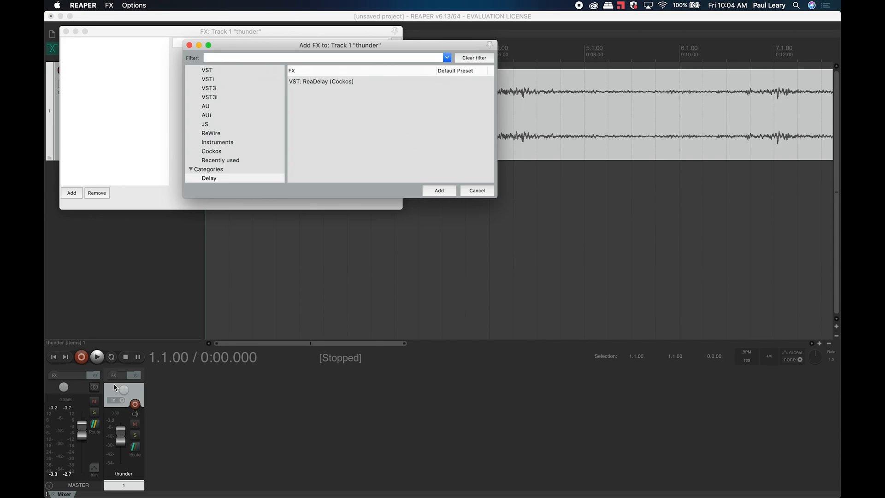
scroll(239, 103, up, 1)
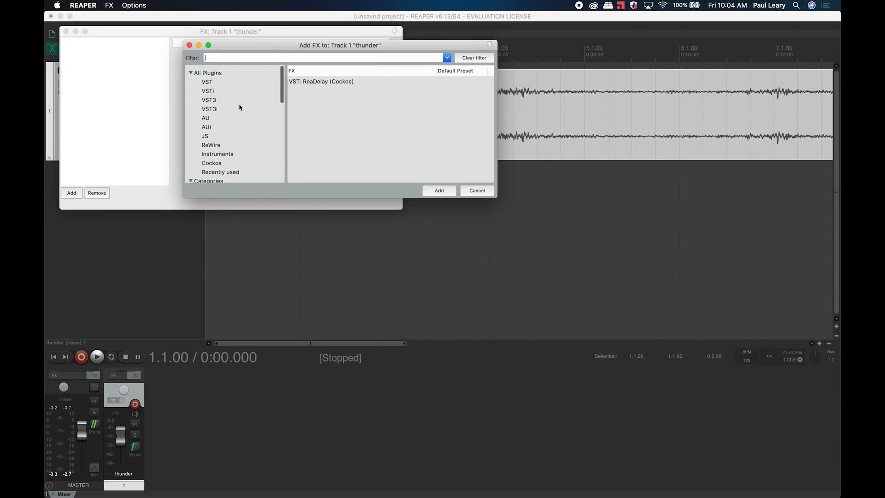
scroll(239, 103, down, 3)
scroll(239, 103, up, 3)
scroll(238, 104, down, 4)
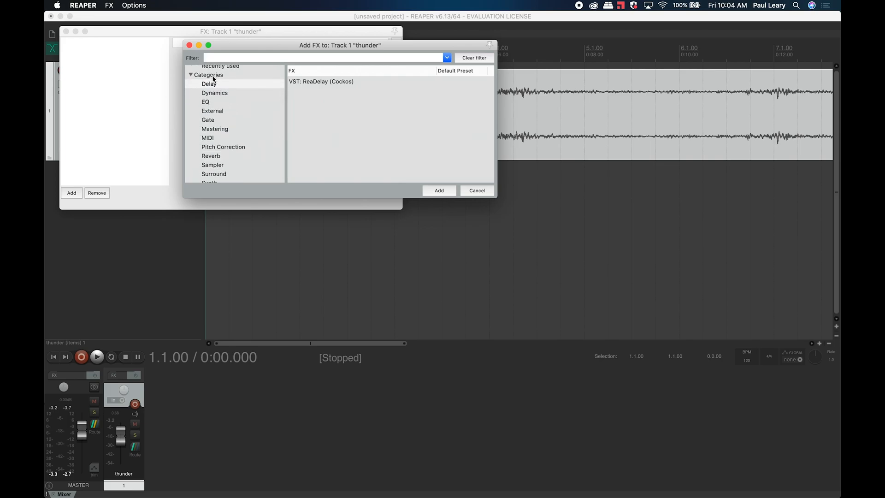
click(216, 93)
click(216, 103)
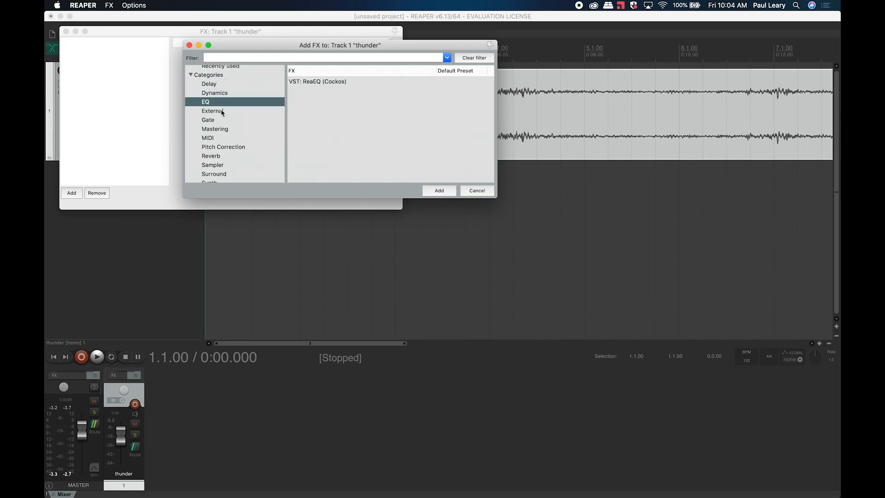
click(220, 111)
click(221, 121)
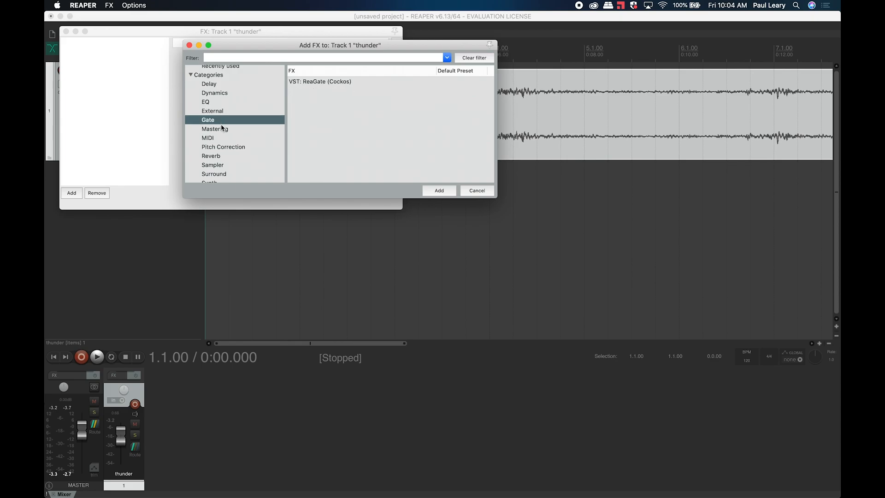
click(220, 129)
click(220, 139)
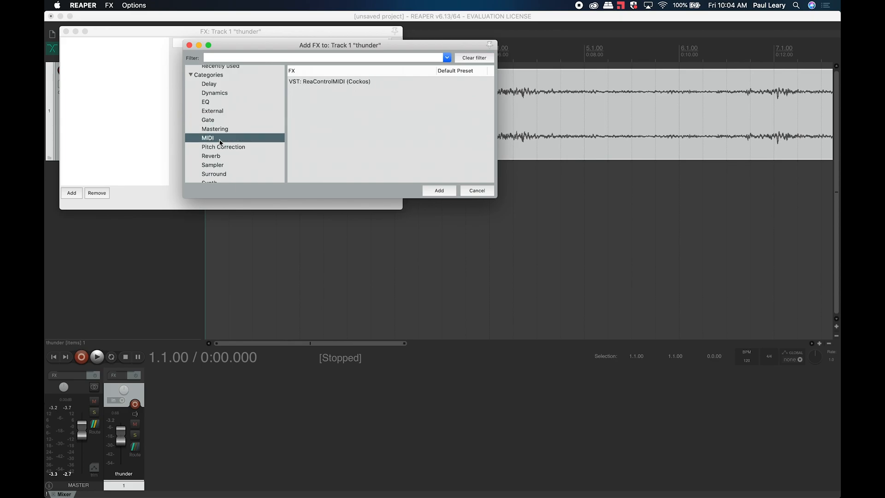
click(222, 148)
- Add the ReaVerbate reverb effect to the thunder track and move its effects window below the waveform
click(220, 157)
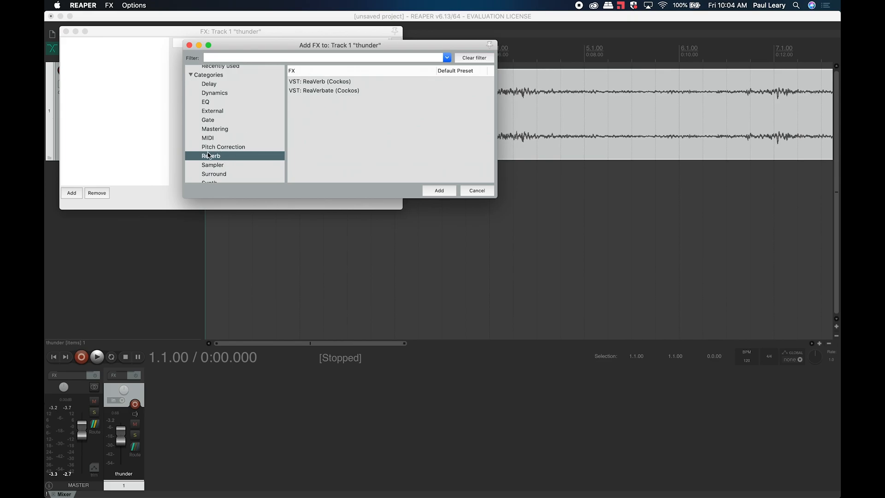
click(318, 91)
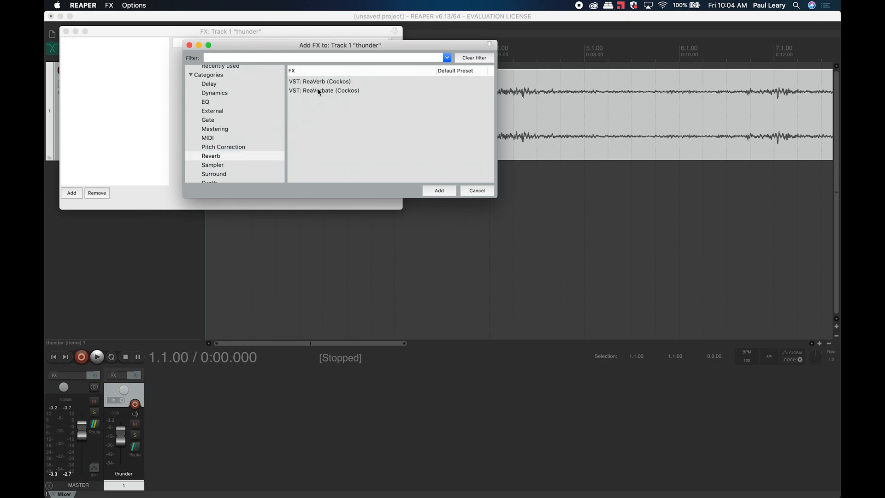
click(439, 191)
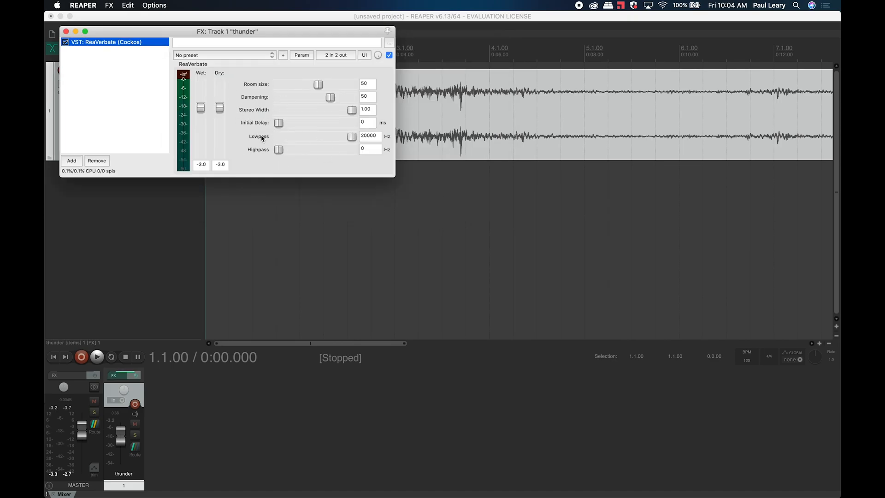
drag(190, 30, 363, 168)
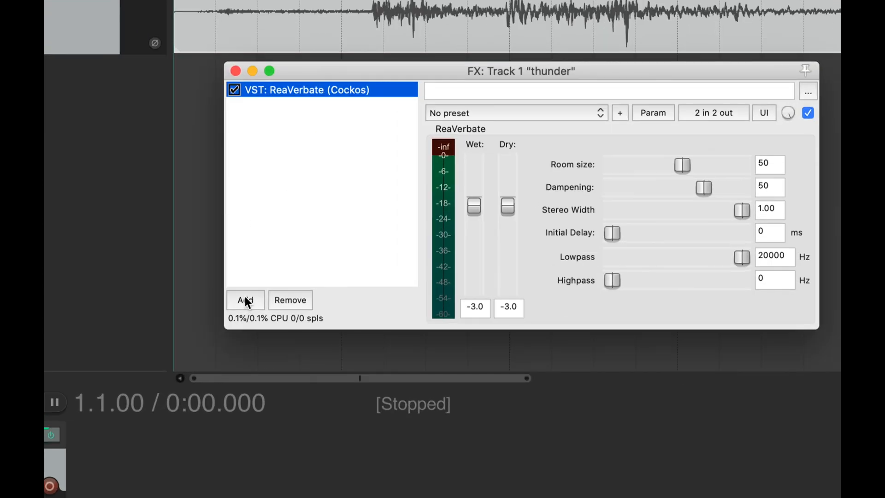
- Add ReaEQ from the EQ category after ReaVerbate on the thunder track and switch between the two effects' settings
click(246, 299)
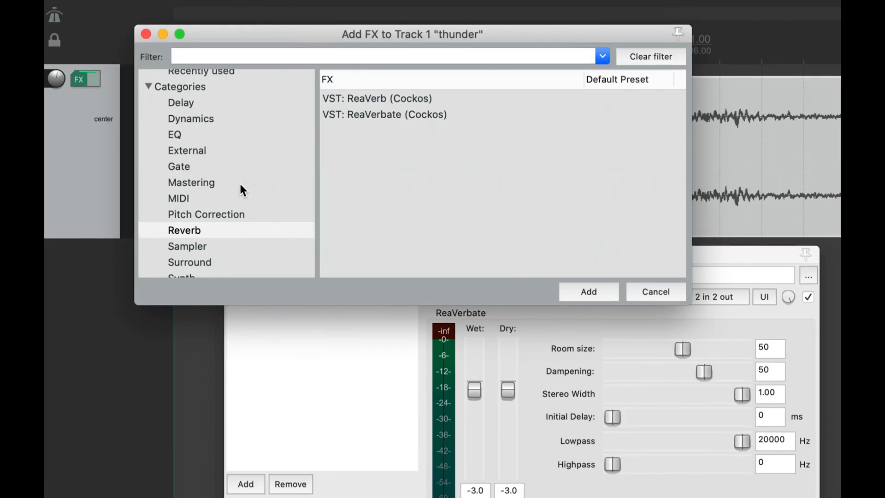
click(205, 133)
click(360, 101)
click(588, 295)
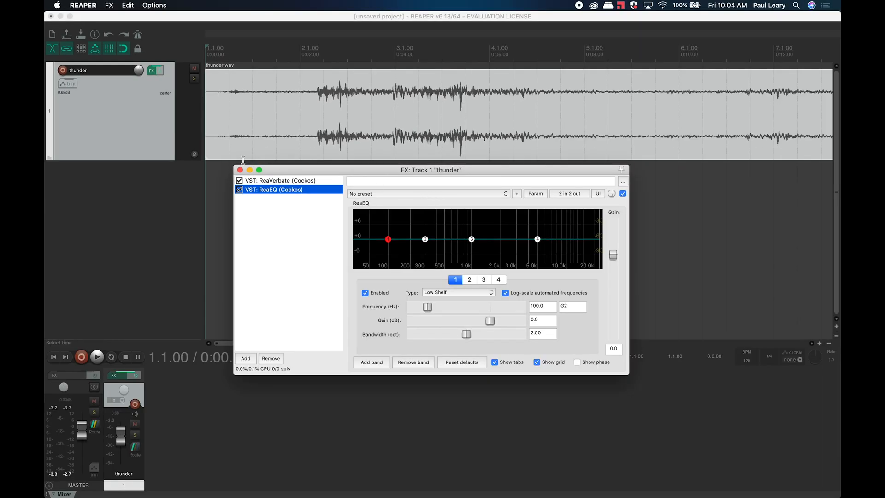
click(258, 181)
click(269, 190)
- Shape the ReaEQ curve with band 3 at about 1073 Hz, +6.1 dB, band 4 at 3626 Hz, -9.3 dB, and band 2 at 316 Hz, -5 dB
mouse_move(472, 239)
drag(472, 239, 480, 225)
mouse_move(535, 239)
drag(536, 239, 525, 263)
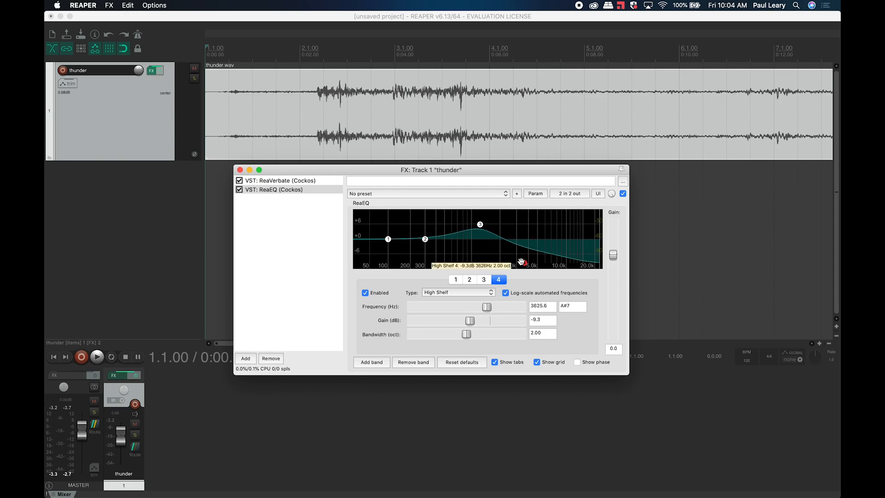
mouse_move(479, 225)
mouse_down()
mouse_move(474, 216)
mouse_move(474, 225)
mouse_up()
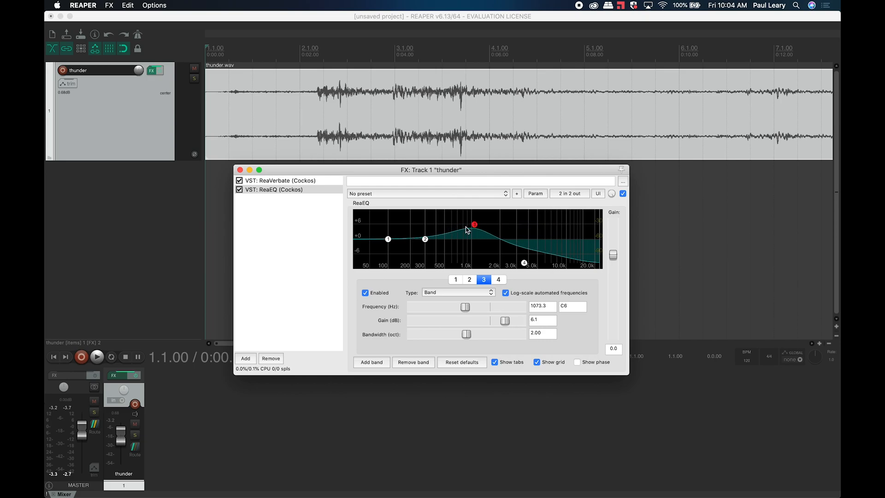
drag(425, 239, 427, 251)
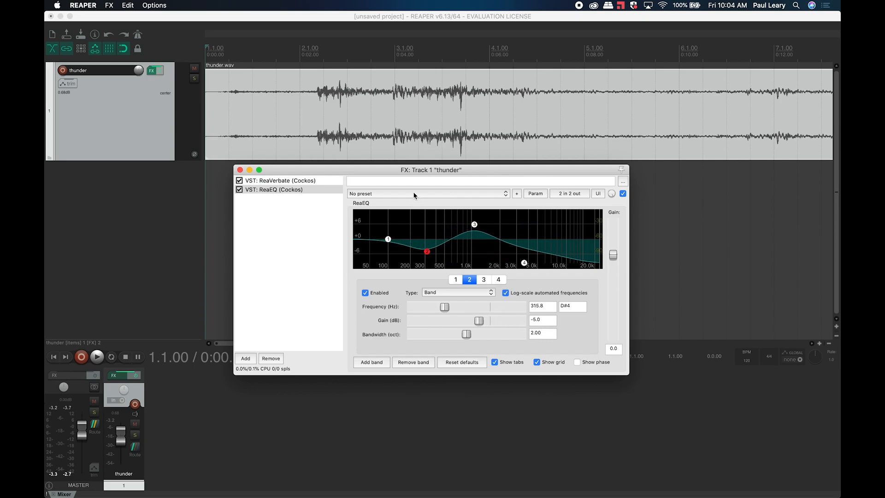
- Try the ReaEQ presets "stock - Basic 100 HPF", "stock - Basic 11 band Full Vocals" and "stock - Pads locut [snk]"
click(413, 195)
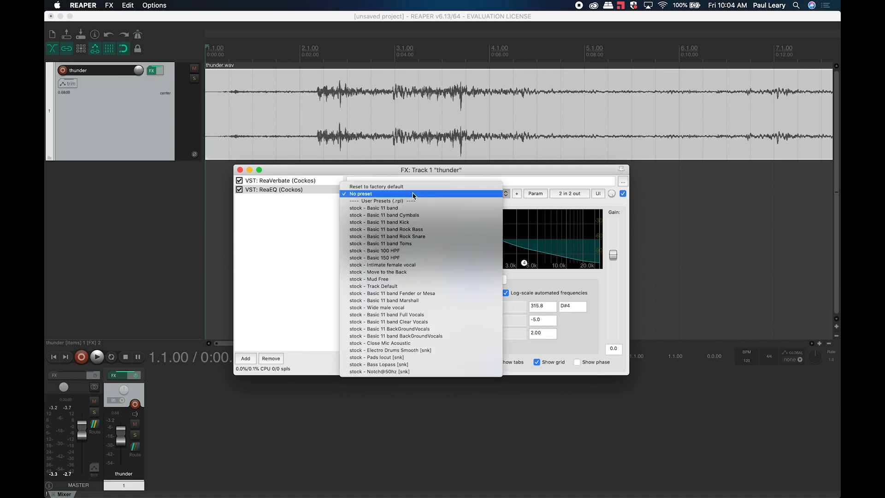
click(403, 253)
click(406, 194)
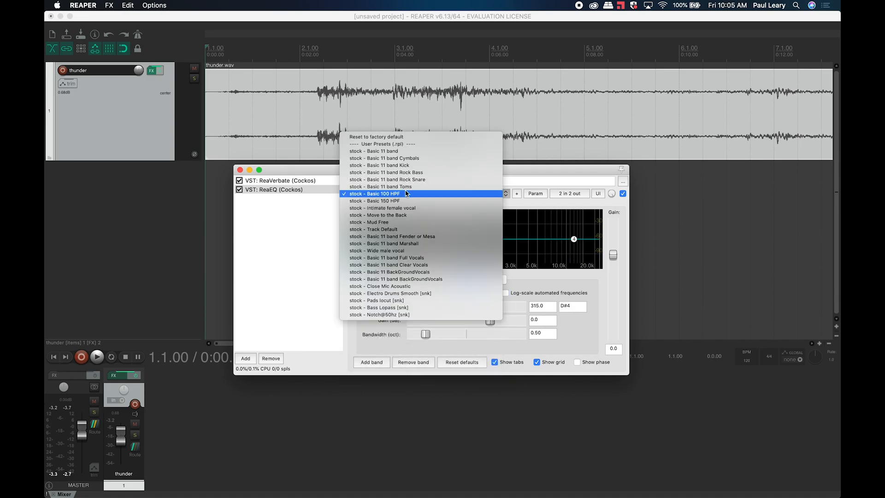
click(395, 261)
click(417, 194)
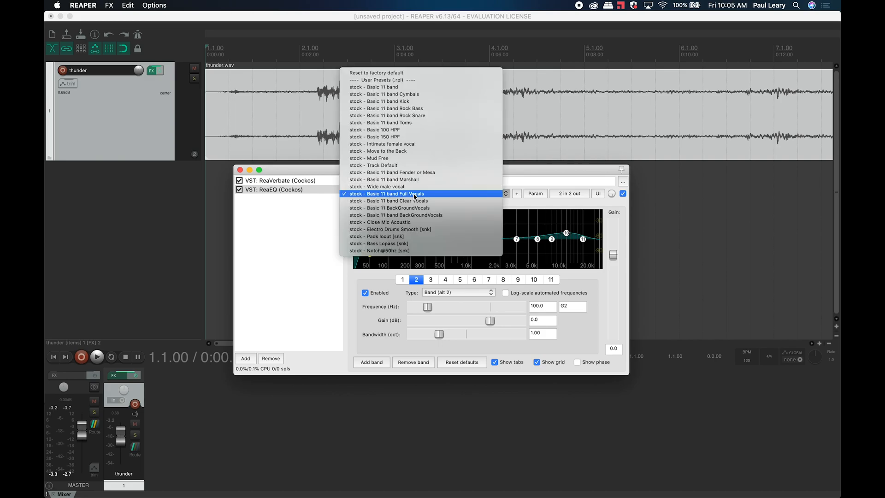
click(402, 236)
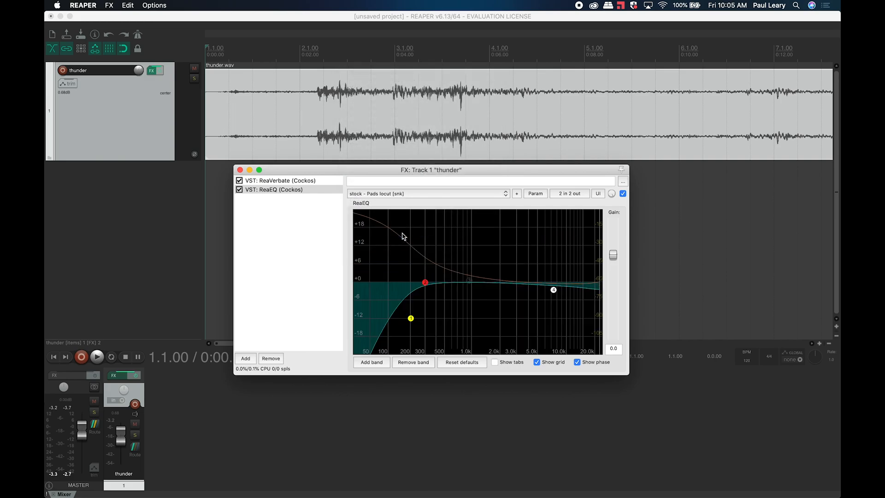
- Load the ReaEQ preset "stock - Mud Free" and close the thunder track's effects window
click(402, 193)
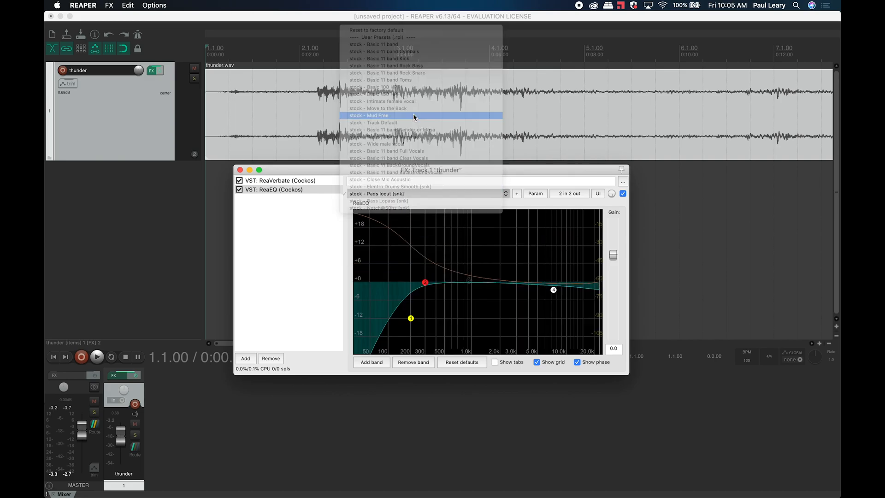
click(413, 115)
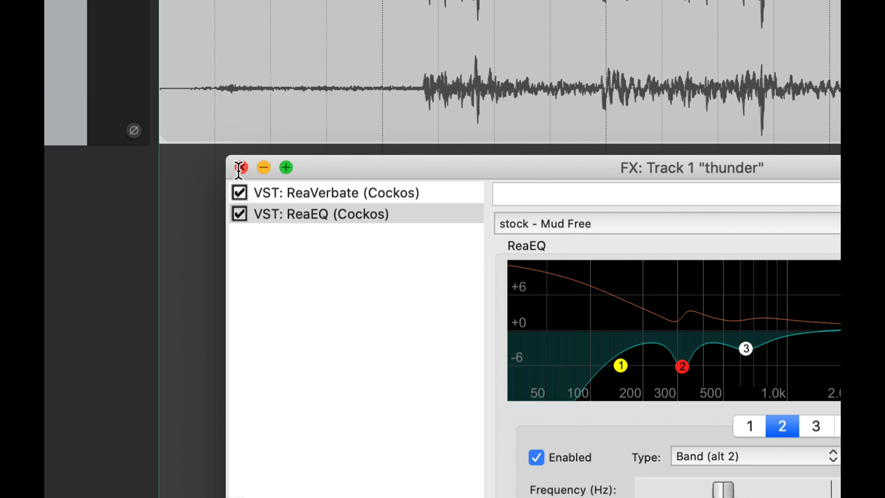
click(240, 168)
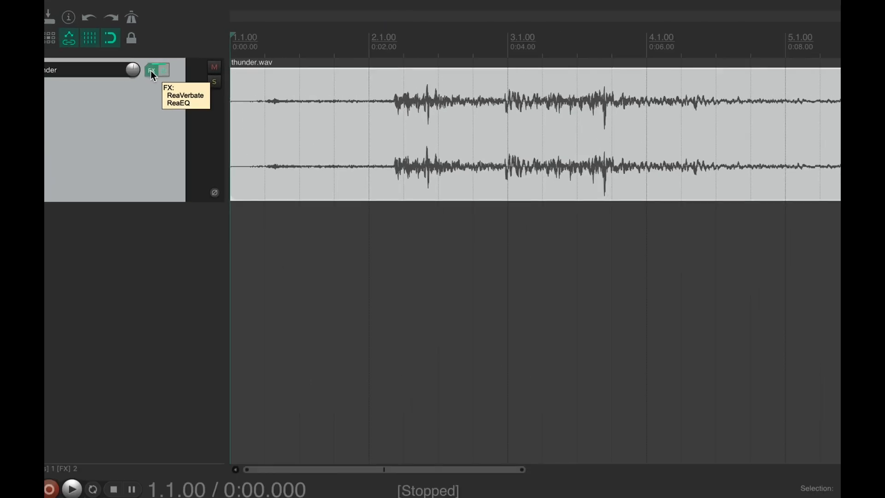
- Bypass and re-enable the thunder track's effect chain several times, leaving the effects on
click(173, 66)
click(179, 71)
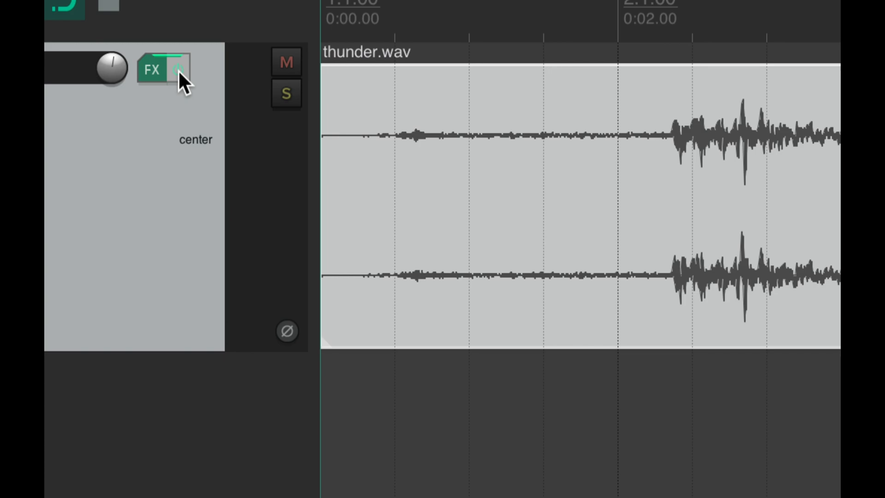
click(178, 70)
click(177, 70)
click(178, 70)
click(178, 70)
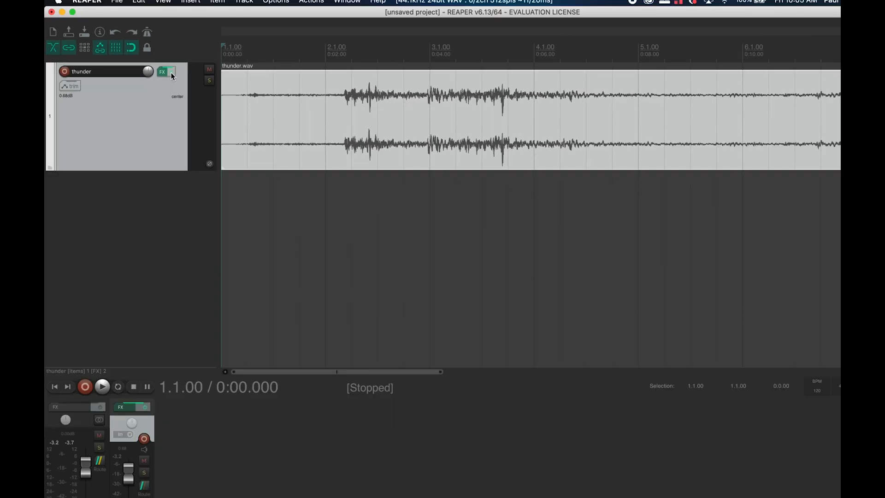
- Play the beginning of the thunder clip with its effects enabled and stop playback
key(space)
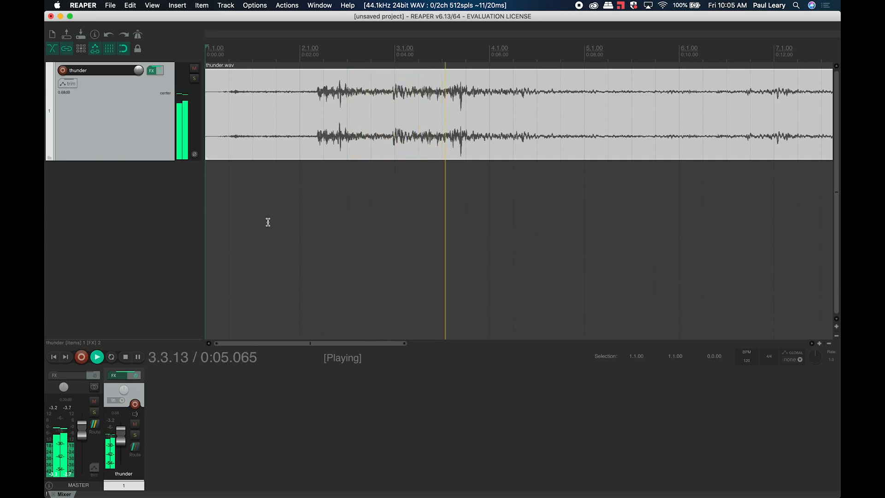
key(space)
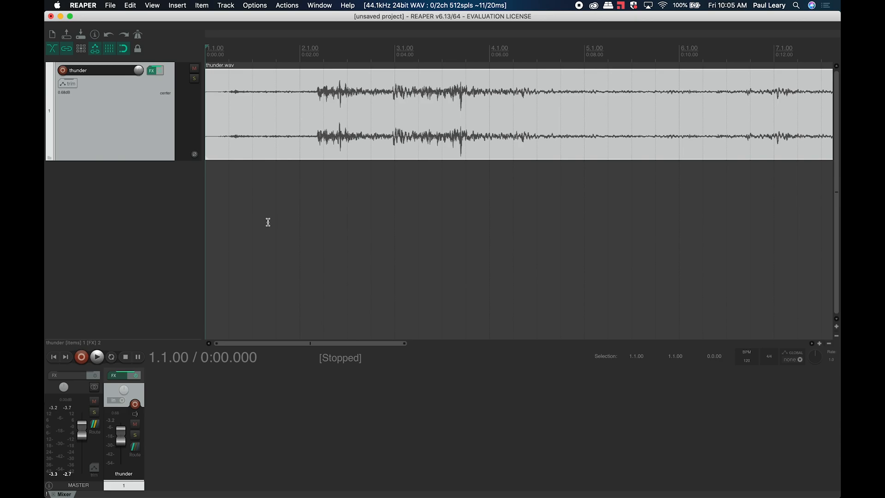
key(super+Tab)
key(super+shift+Tab)
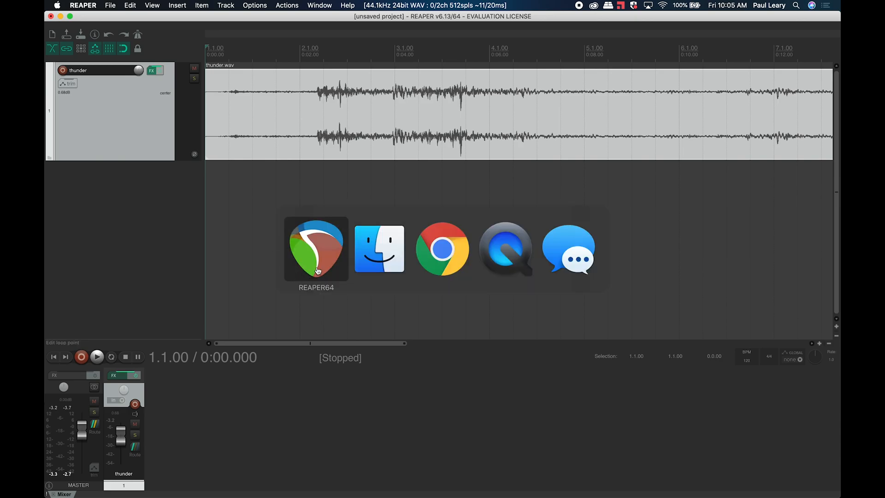
- Place the edit cursor at 2.2.00 in the thunder clip and insert a second track below it, enlarging the new track's height
click(321, 106)
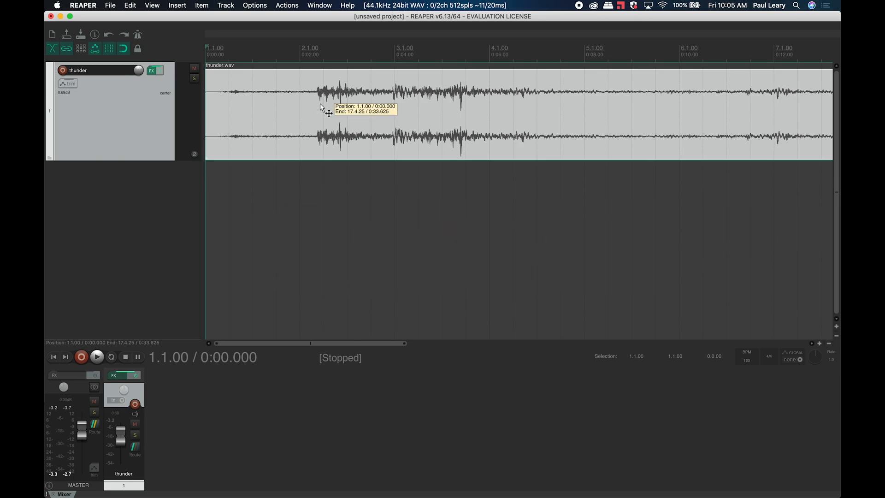
drag(326, 108, 314, 123)
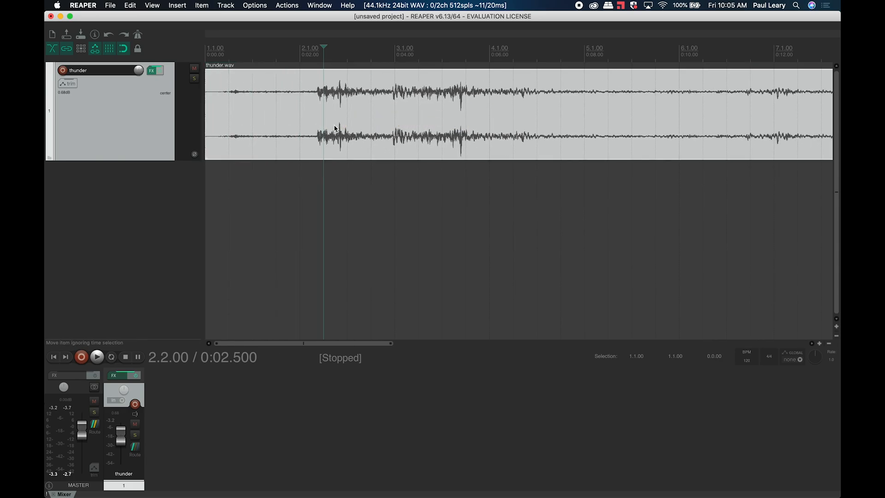
click(226, 6)
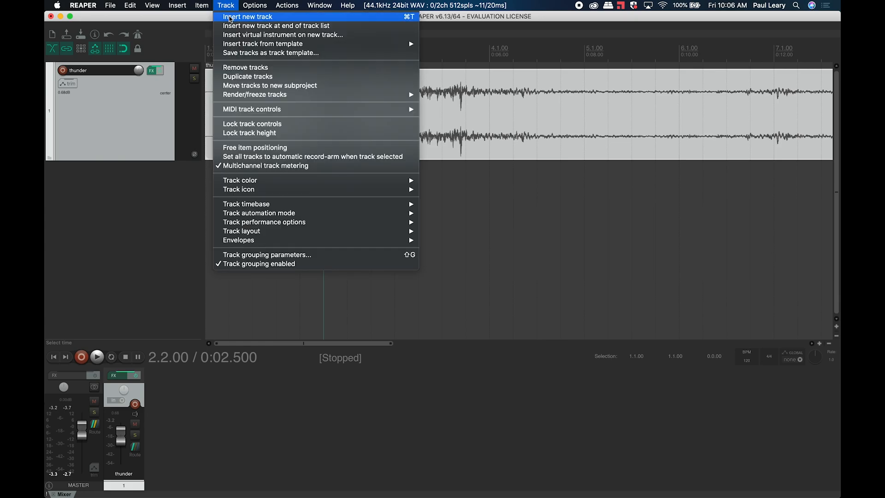
click(229, 18)
drag(162, 198, 164, 249)
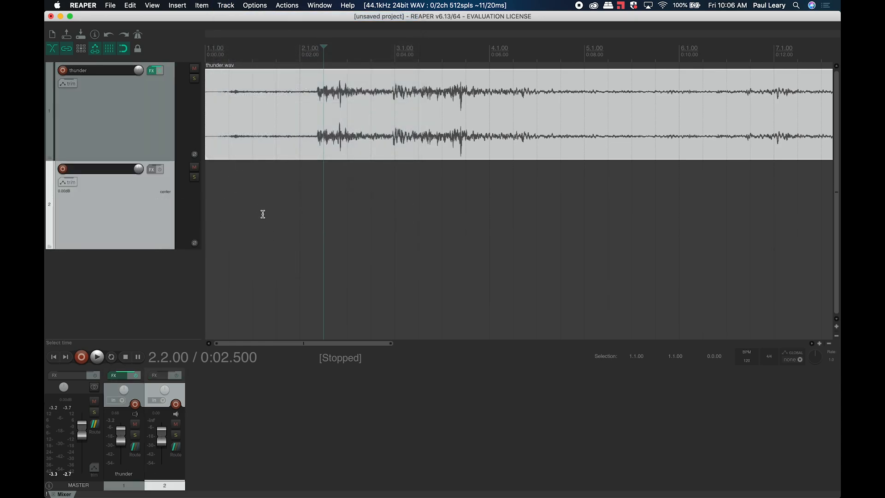
- Paste a copy of the thunder clip onto the second track at 0:03.000, undo the paste and return to the project start
click(352, 96)
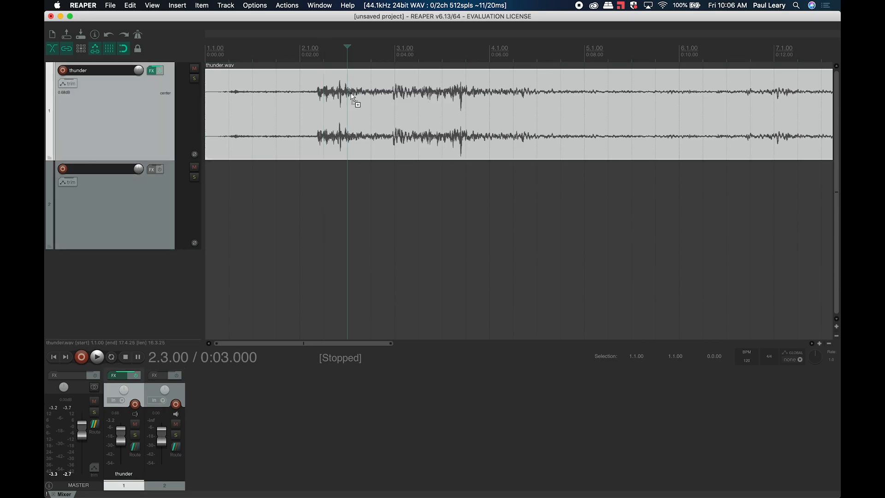
click(351, 207)
key(super+v)
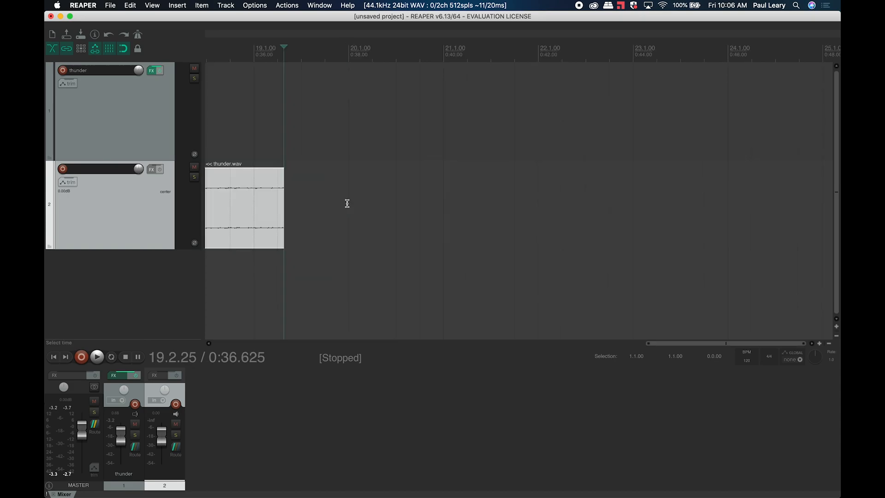
key(super+z)
scroll(347, 204, right, 10)
scroll(347, 203, left, 12)
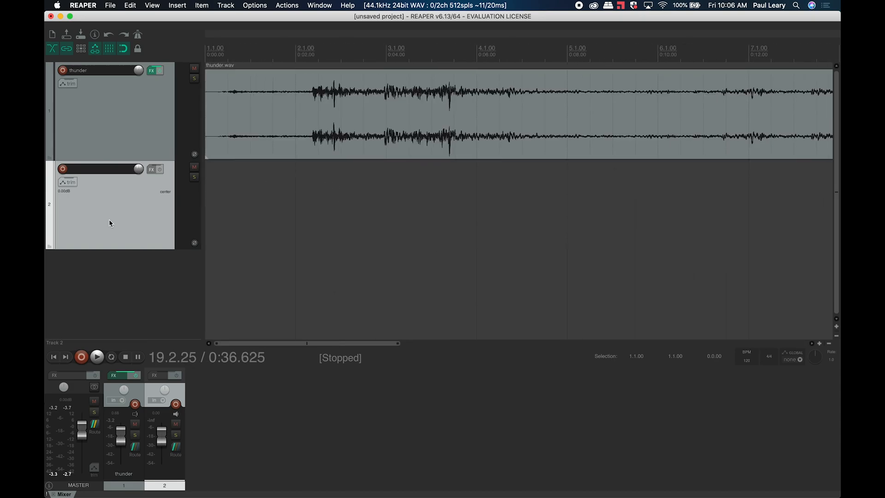
- Select the time range from 2.1.00 to 3.1.00 over the thunder clip
click(308, 107)
mouse_move(296, 102)
mouse_down()
mouse_move(347, 104)
mouse_move(299, 101)
mouse_up()
drag(297, 67, 391, 74)
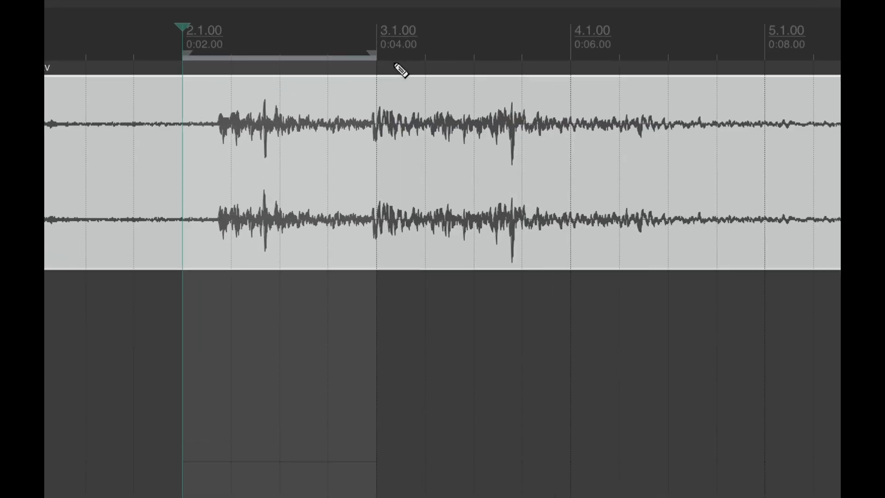
- Select the time range 3.1.00 to 4.1.00 and paste a copy of the thunder clip onto the second track at 0:01.500
drag(374, 78, 646, 92)
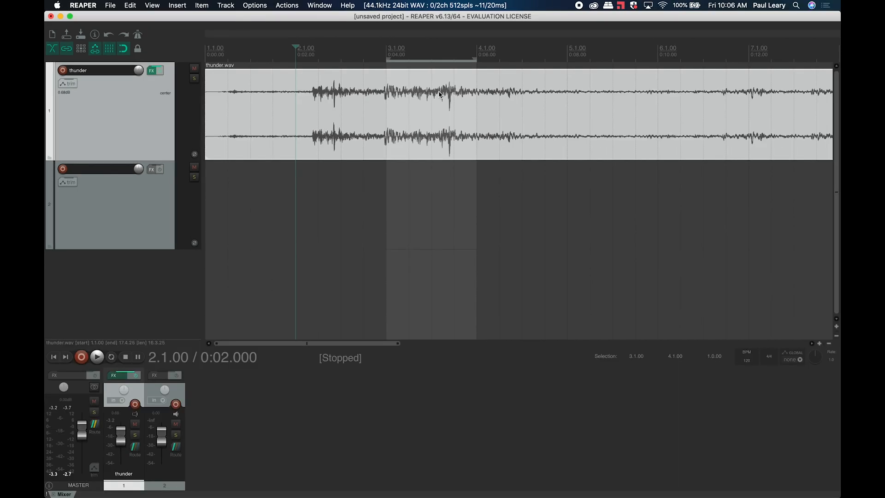
key(super+c)
click(268, 193)
key(super+v)
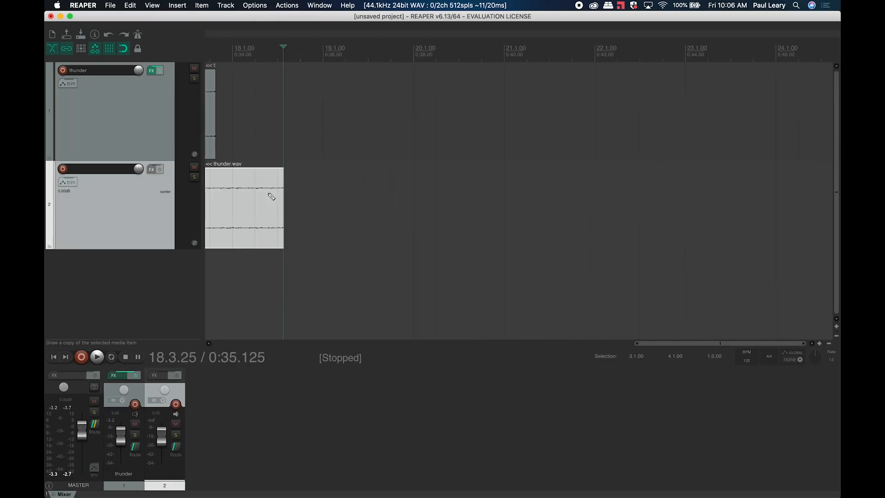
scroll(268, 196, left, 10)
scroll(268, 196, left, 5)
- Select the time range 2.2.00 to 2.3.00 and trim the start of the second track's thunder clip to 2.4.00
drag(347, 162, 325, 163)
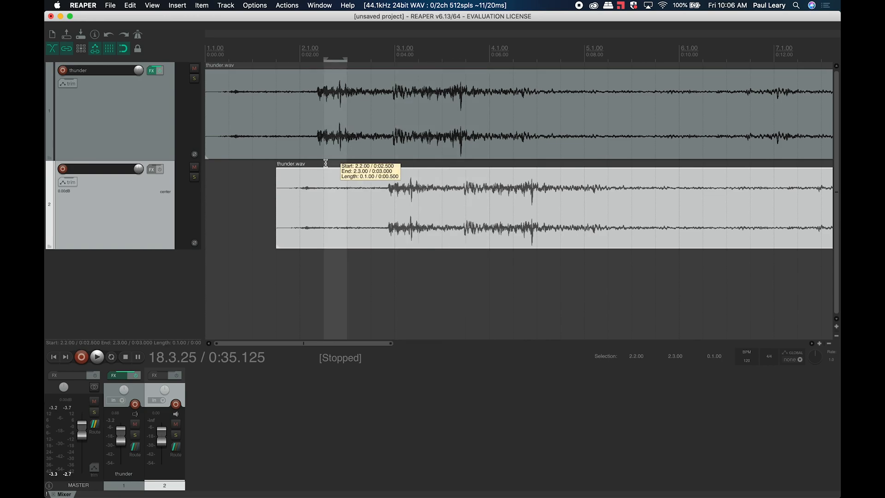
drag(328, 196, 364, 209)
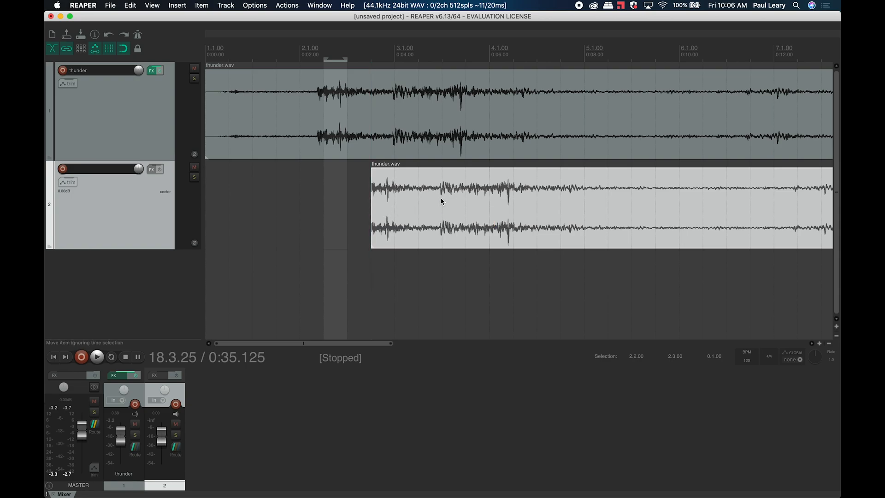
- Select the time range 3.1.00 to 3.3.00 and move the second track's clip so it starts at 1.3.00
drag(442, 172, 404, 202)
click(404, 222)
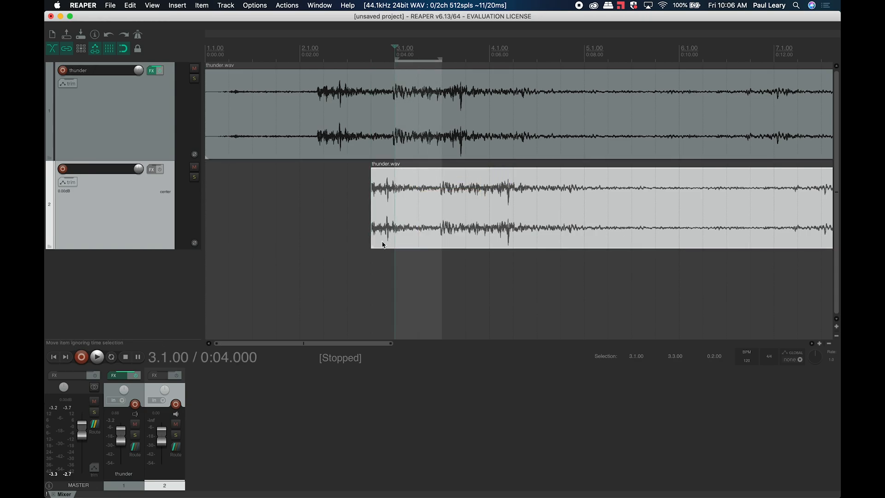
drag(370, 241, 300, 226)
drag(385, 219, 357, 197)
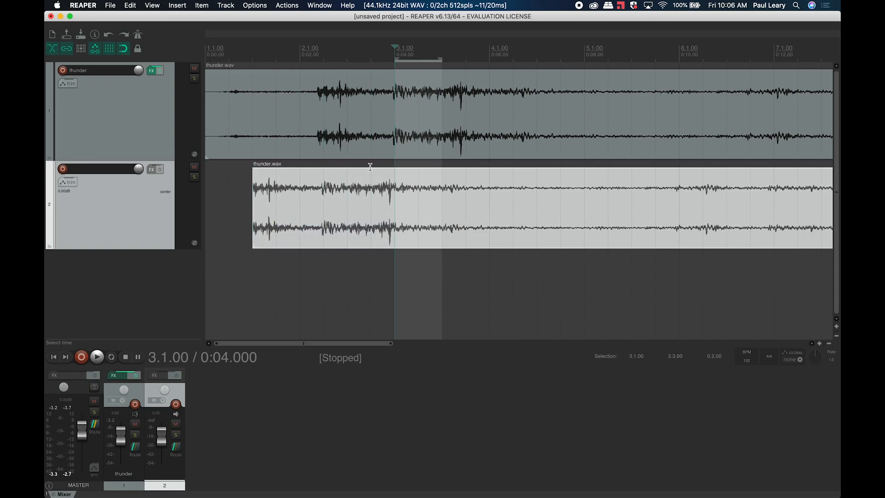
click(371, 190)
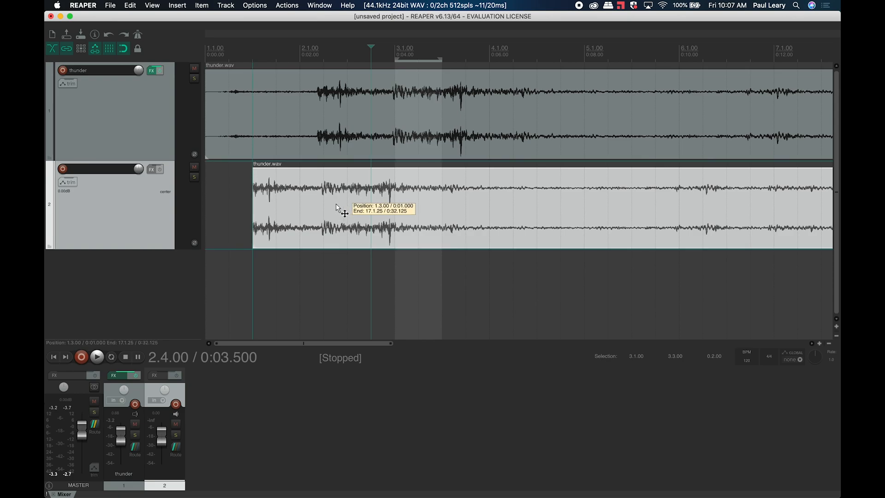
- Trim the second track's thunder clip at both ends so it starts at 2.2.00 and ends at 10.2.00
drag(253, 194, 323, 197)
scroll(322, 197, right, 15)
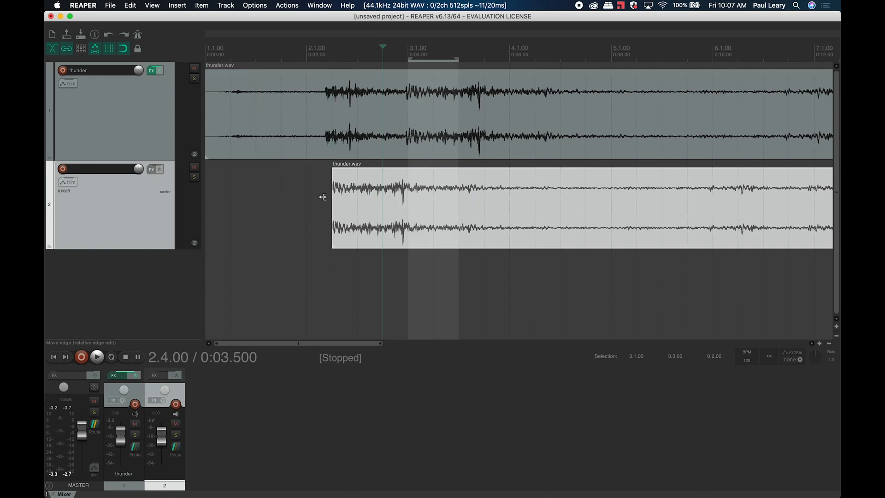
scroll(252, 202, left, 15)
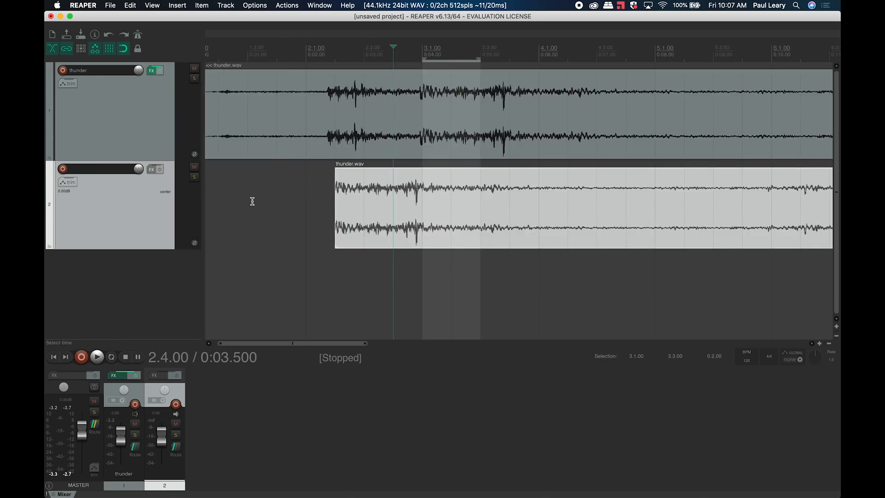
scroll(480, 215, up, 3)
scroll(481, 214, left, 3)
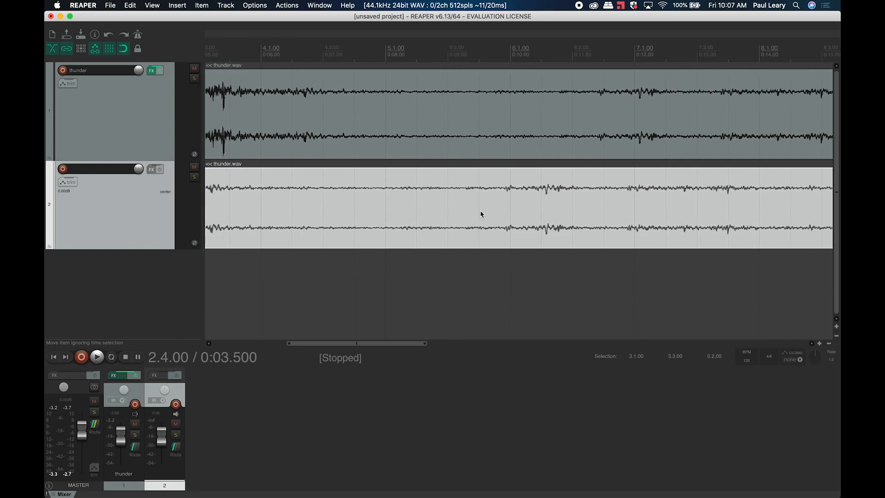
scroll(480, 214, left, 3)
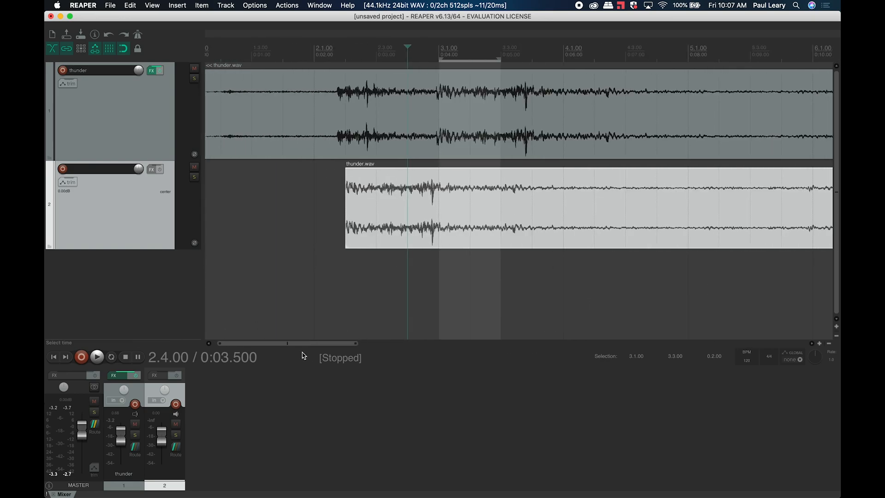
drag(350, 344, 716, 346)
drag(556, 240, 243, 233)
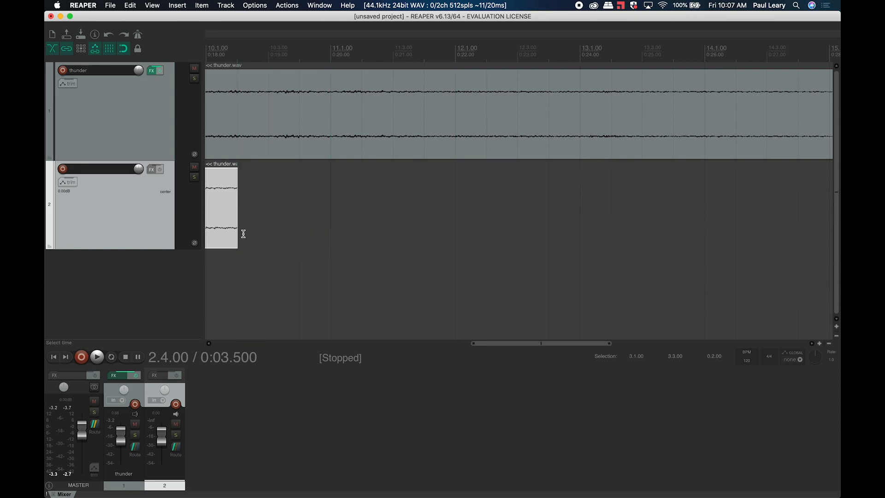
scroll(243, 234, left, 20)
scroll(243, 233, right, 15)
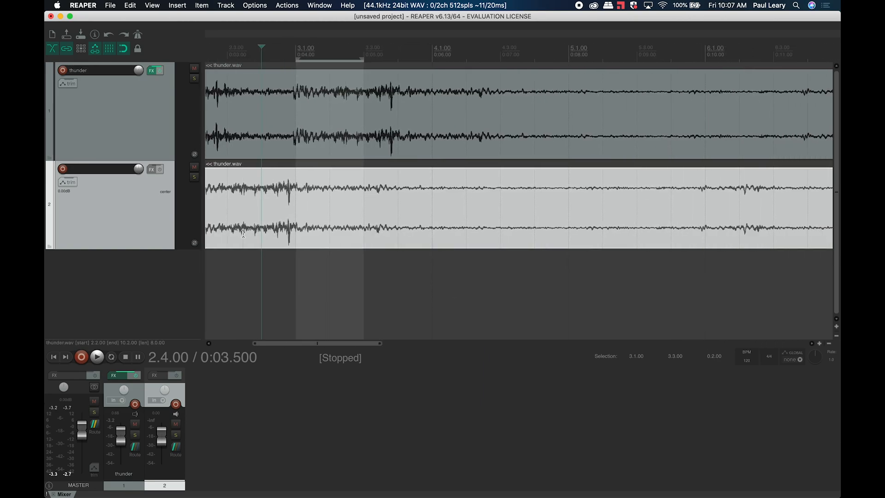
scroll(244, 233, left, 15)
- Open the media item properties of the second track's clip, cancel them, and reselect the clip with the edit cursor at 2.4.00
click(428, 207)
double_click(429, 203)
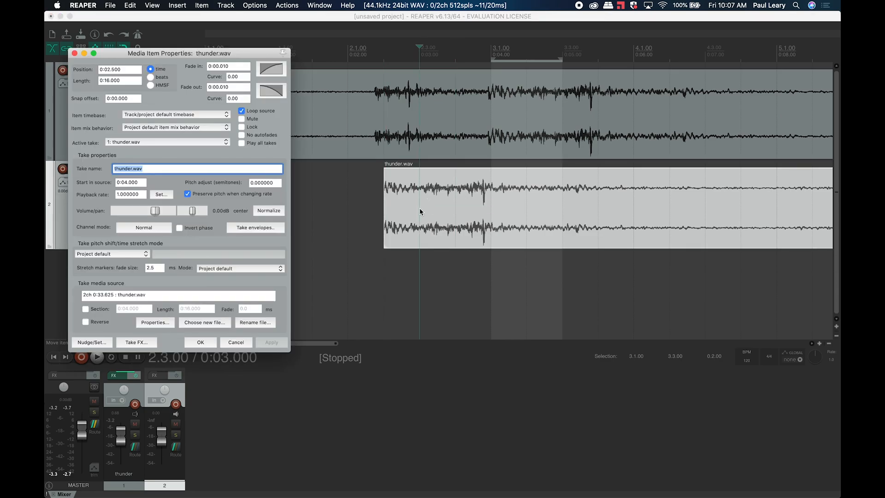
click(235, 343)
drag(429, 199, 418, 198)
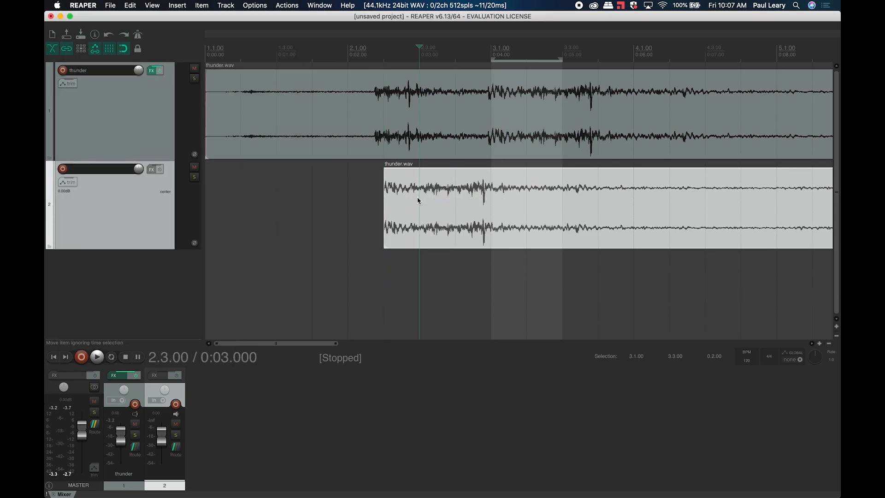
click(445, 163)
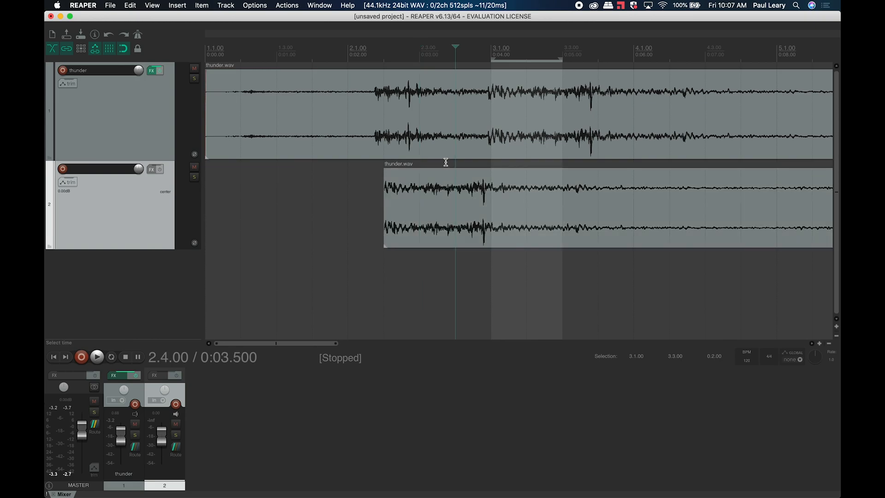
click(444, 191)
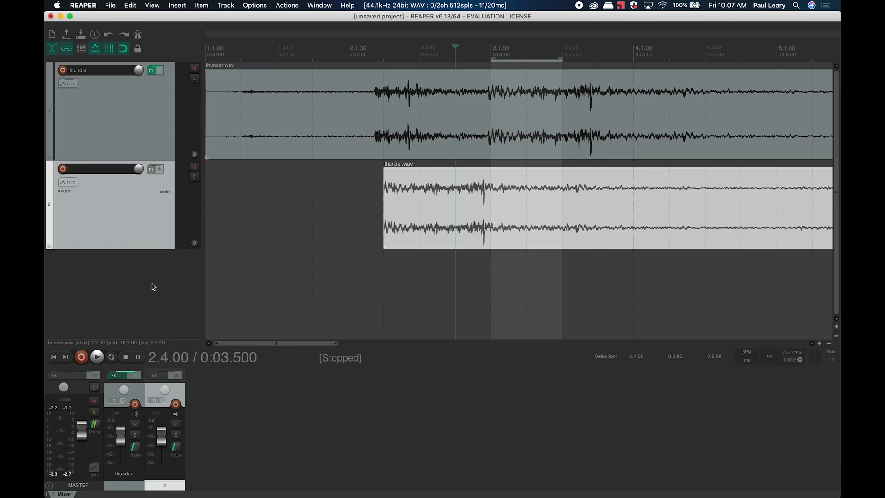
- View the instruments available for inserting a virtual instrument on a new track and close the list
click(226, 5)
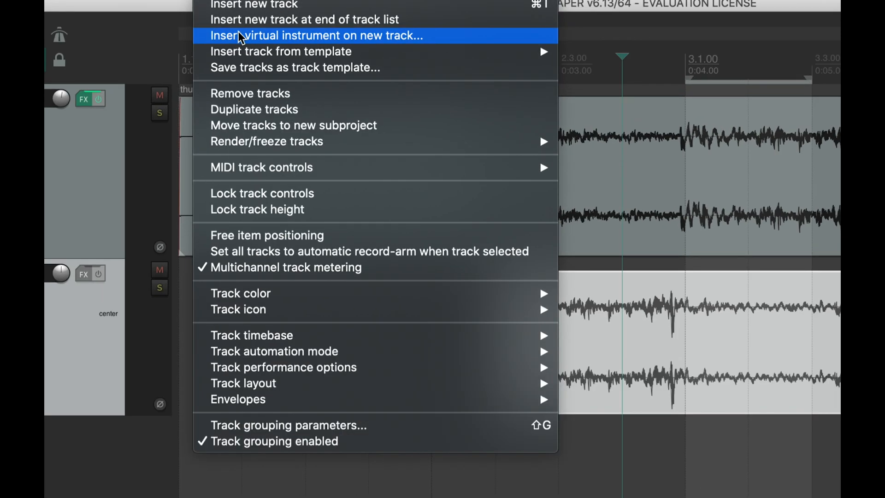
click(238, 34)
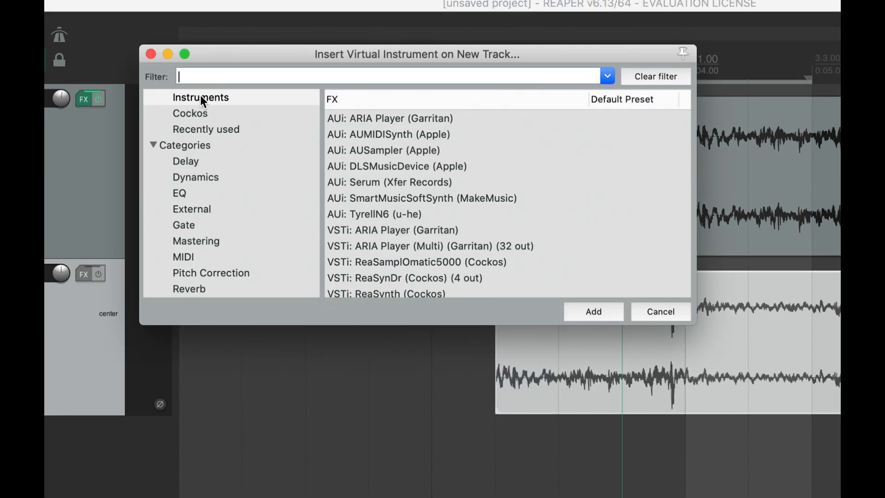
click(150, 54)
- Select the thunder clip on the first track and insert a new track directly below that track
scroll(233, 250, right, 5)
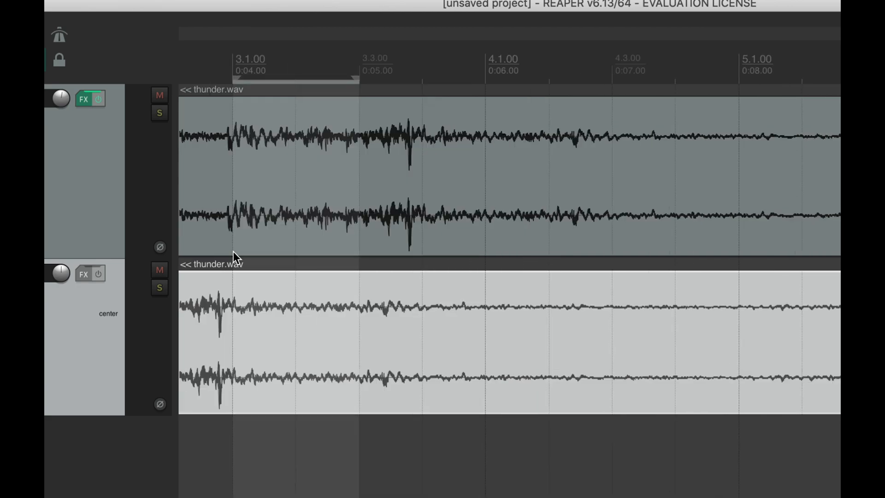
click(224, 250)
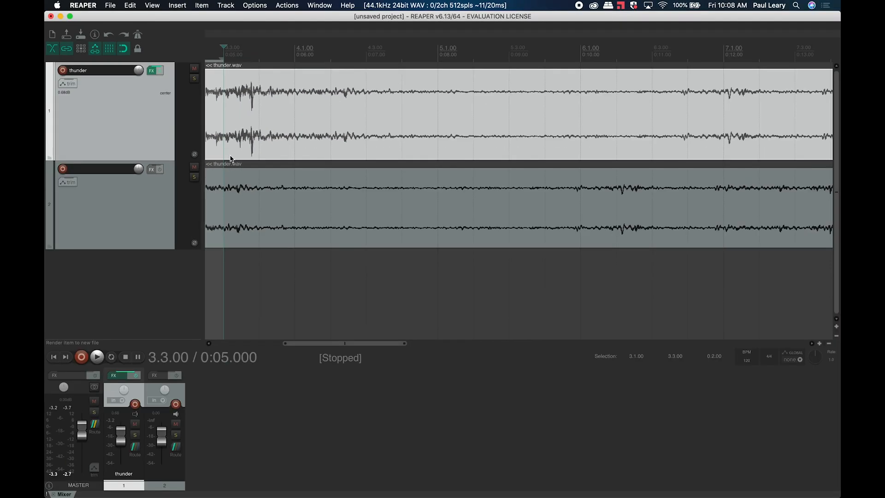
click(234, 5)
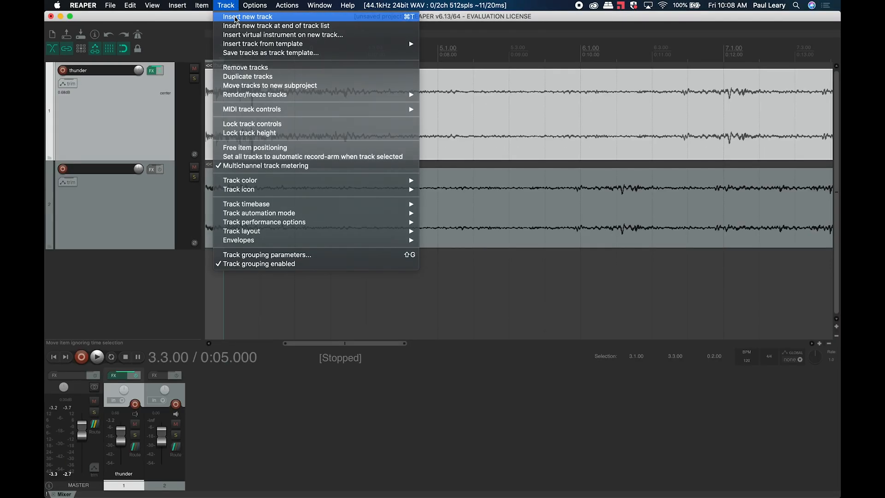
click(235, 16)
click(155, 169)
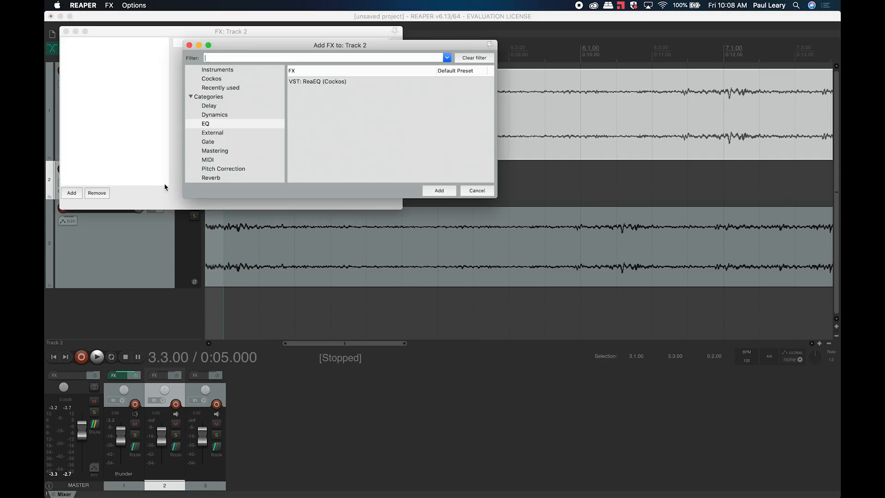
click(472, 189)
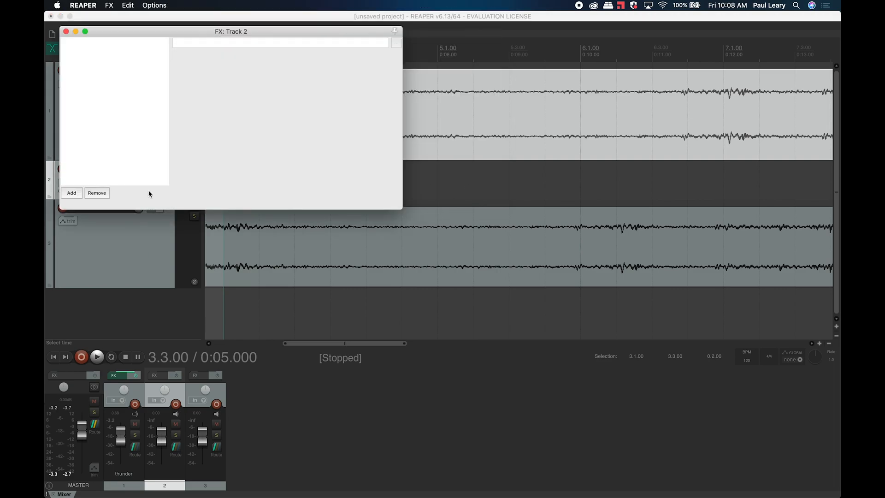
click(65, 31)
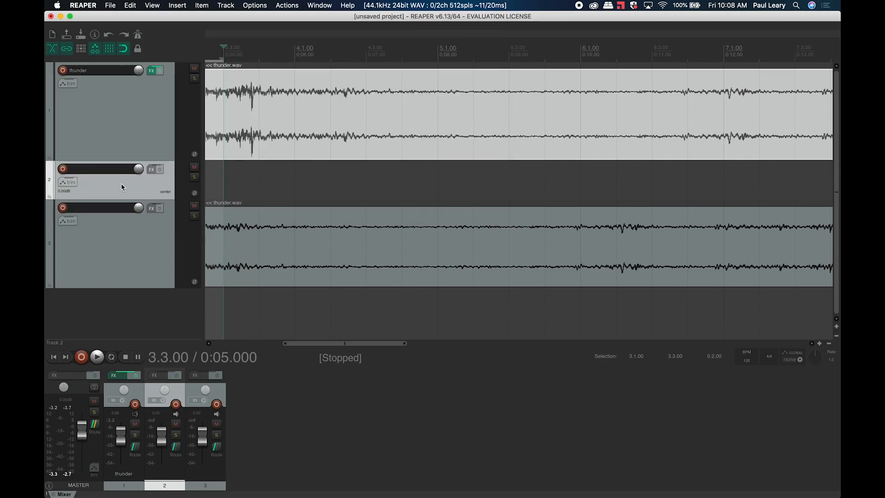
- Add the VSTi ReaSynth (Cockos) instrument to the new track 2 and open its preset list
click(152, 170)
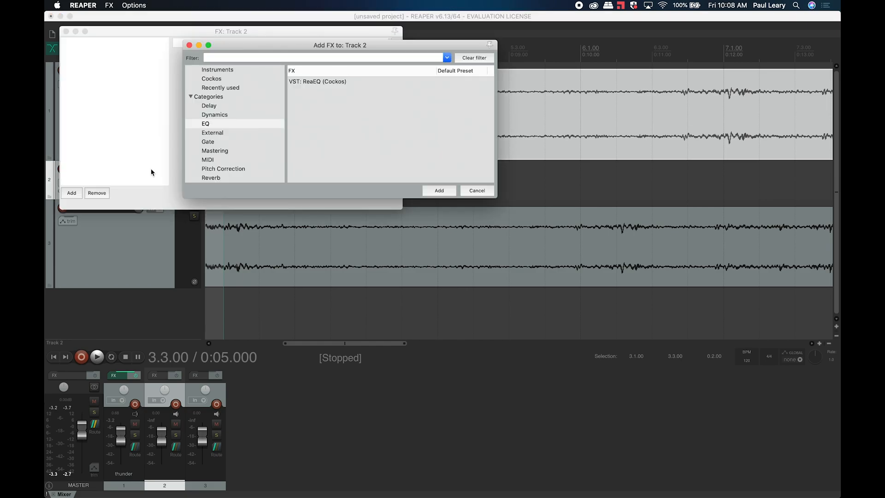
scroll(224, 139, up, 3)
click(219, 111)
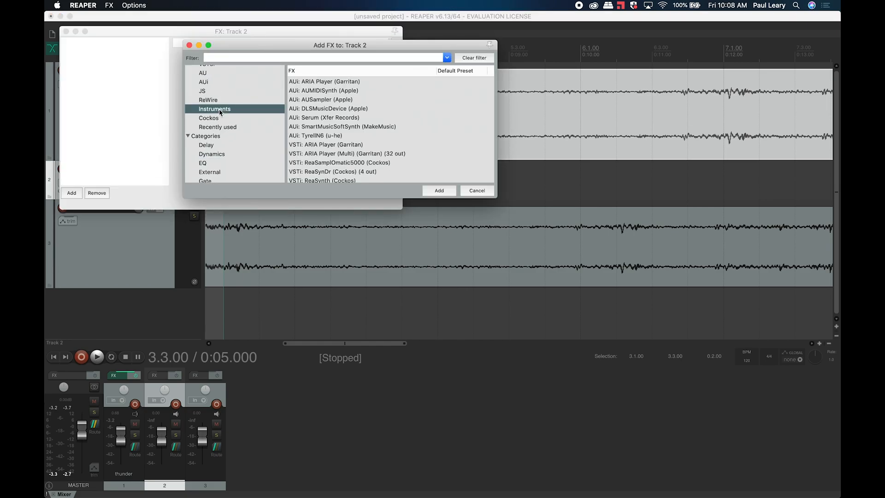
scroll(344, 132, down, 2)
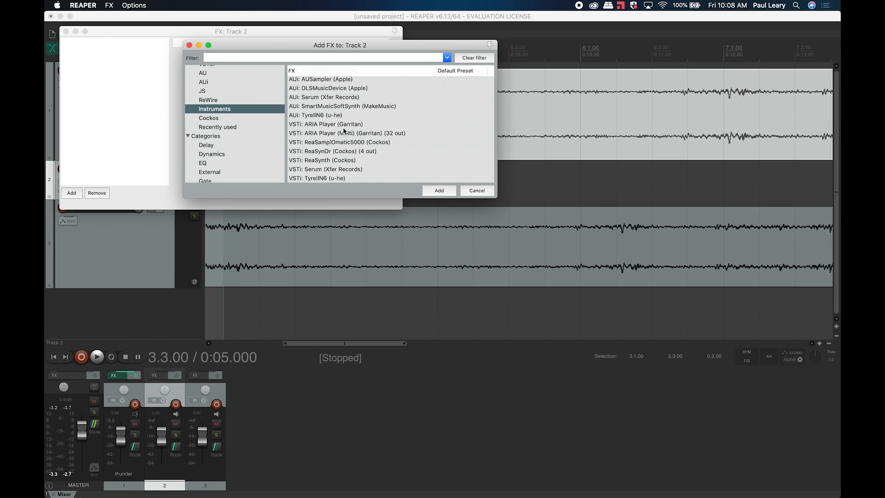
scroll(343, 131, up, 2)
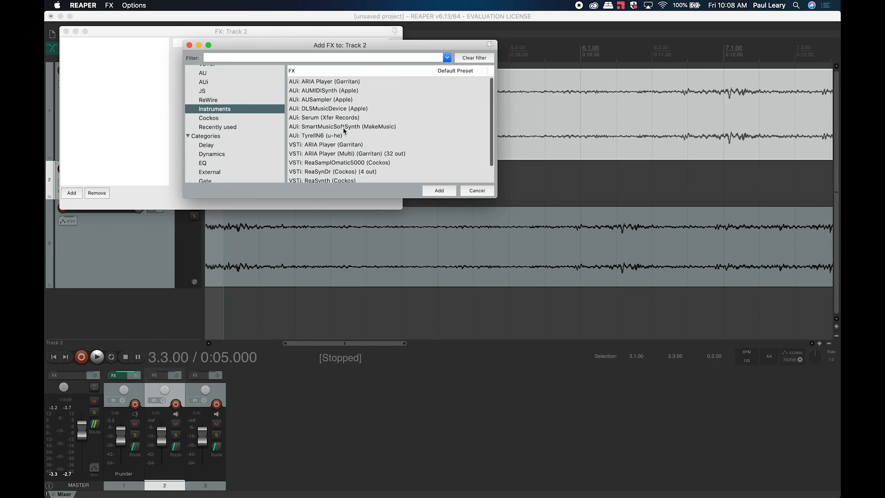
scroll(343, 127, down, 2)
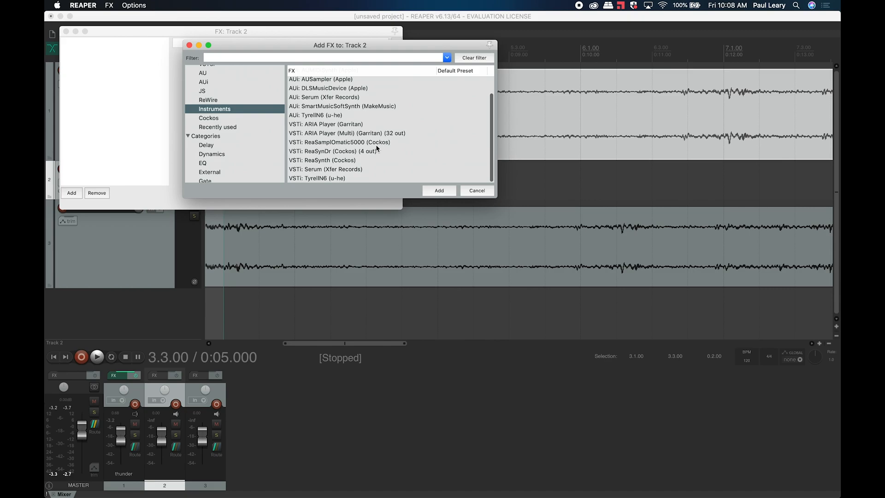
click(321, 143)
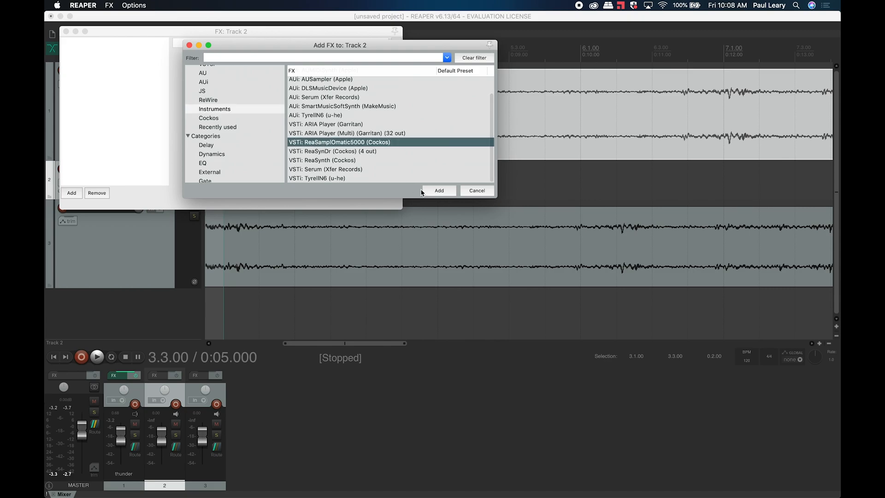
click(342, 152)
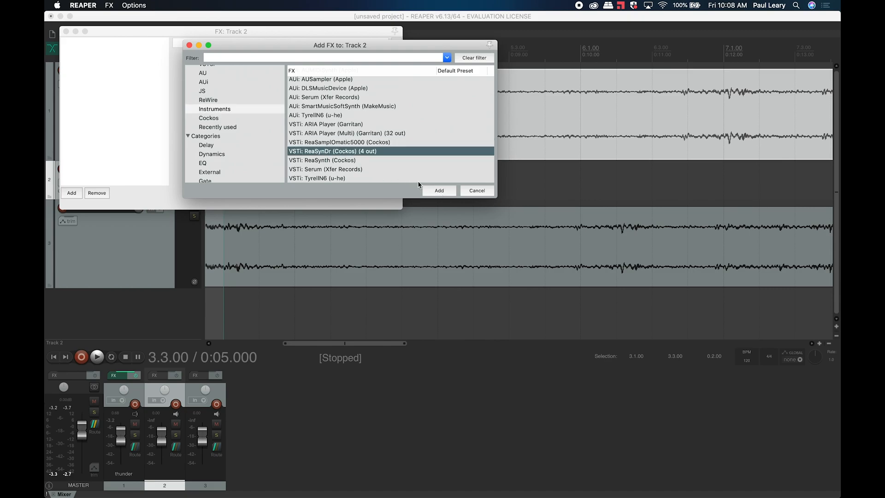
click(325, 161)
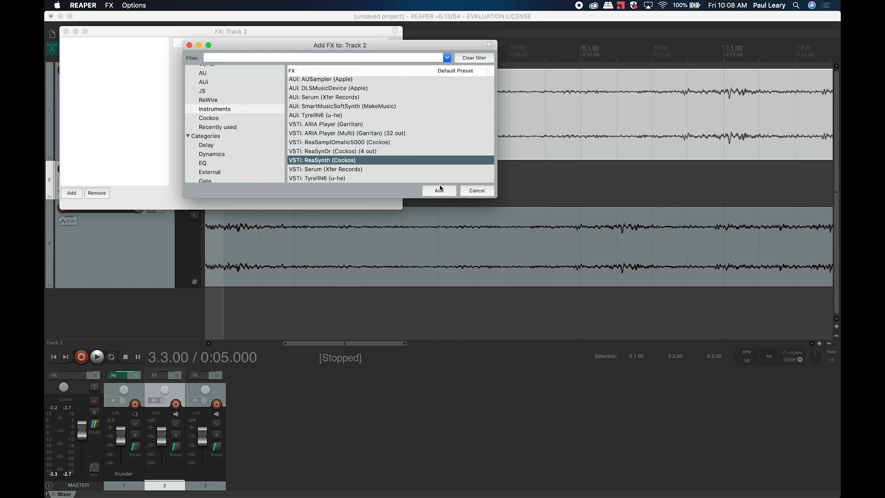
click(440, 191)
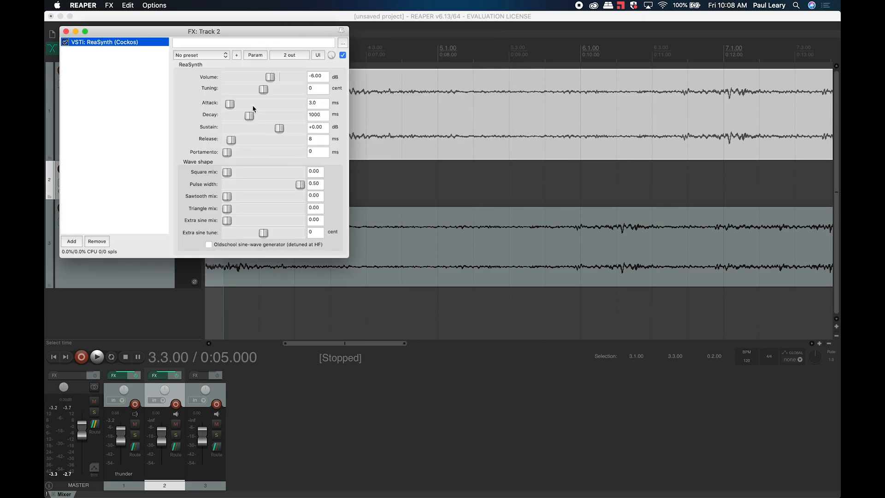
click(204, 56)
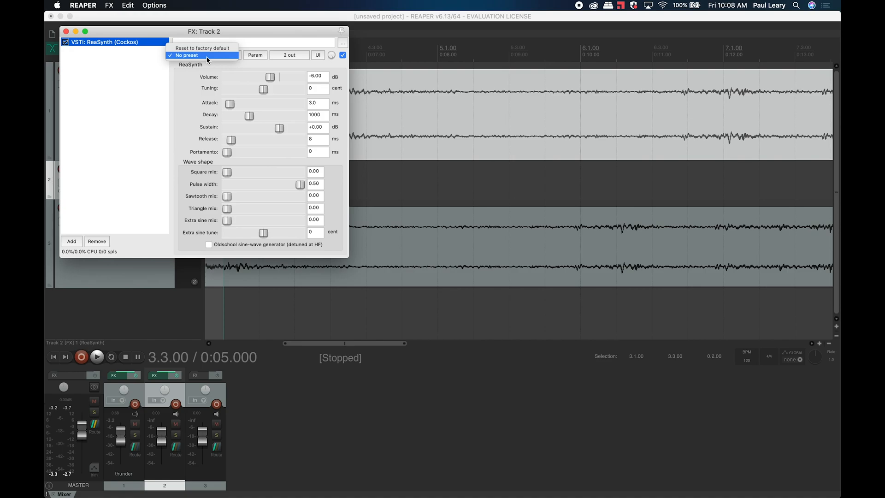
- Insert a new MIDI item on track 3 across the time selection from 1.1.00 to 1.4.00
click(190, 107)
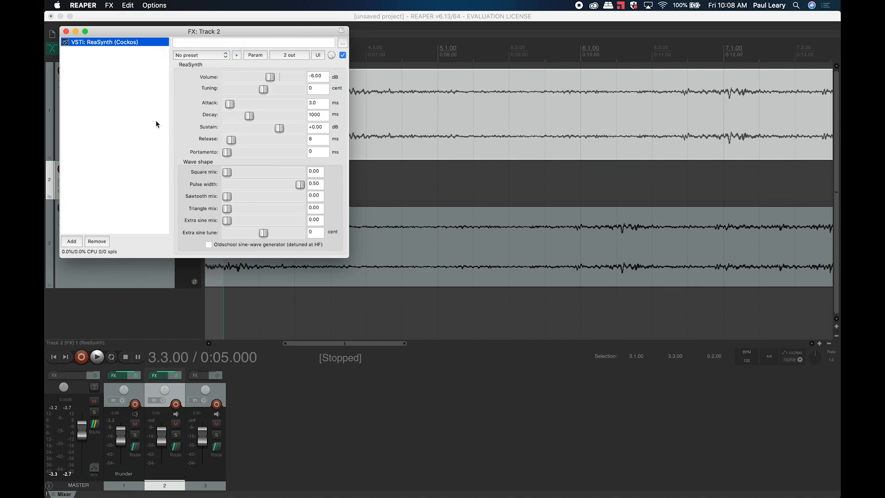
drag(201, 31, 596, 82)
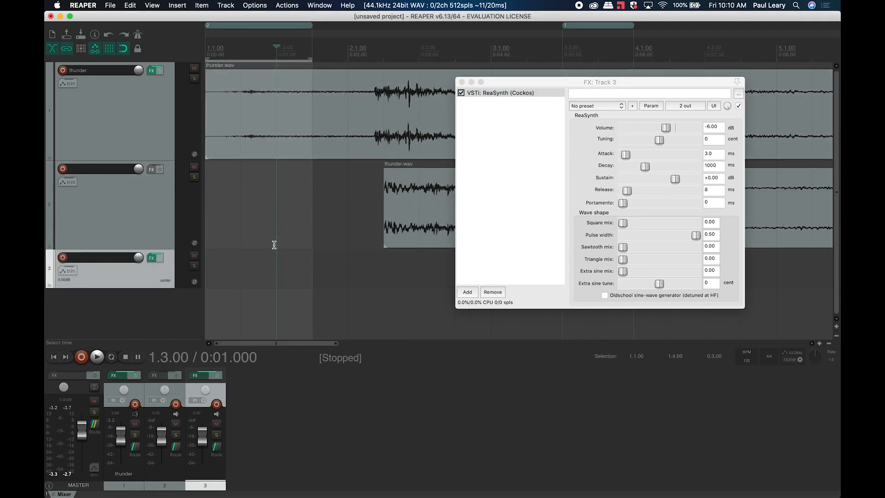
key(Left)
click(179, 6)
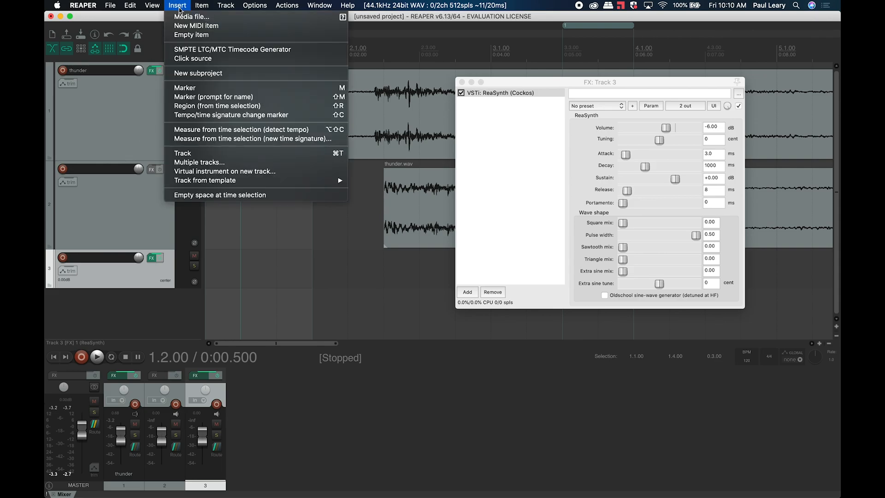
click(194, 27)
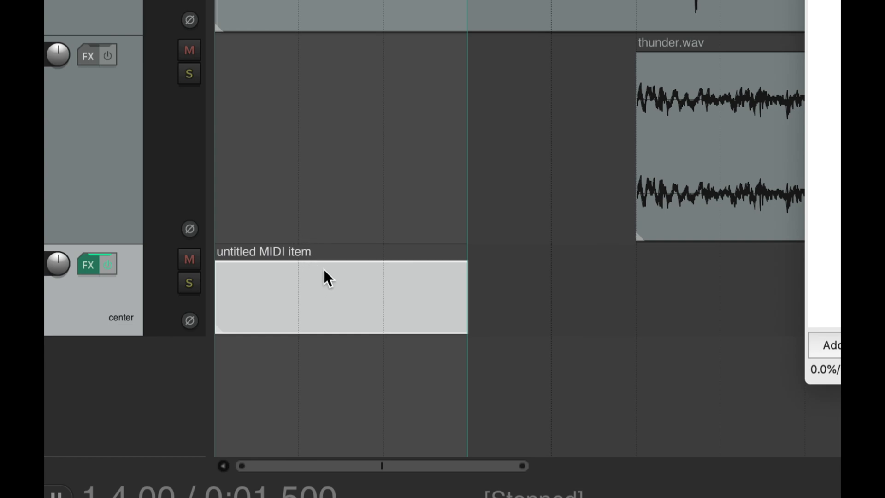
- Open the MIDI item on track 3 in the MIDI editor and audition several notes on its piano keyboard
click(329, 254)
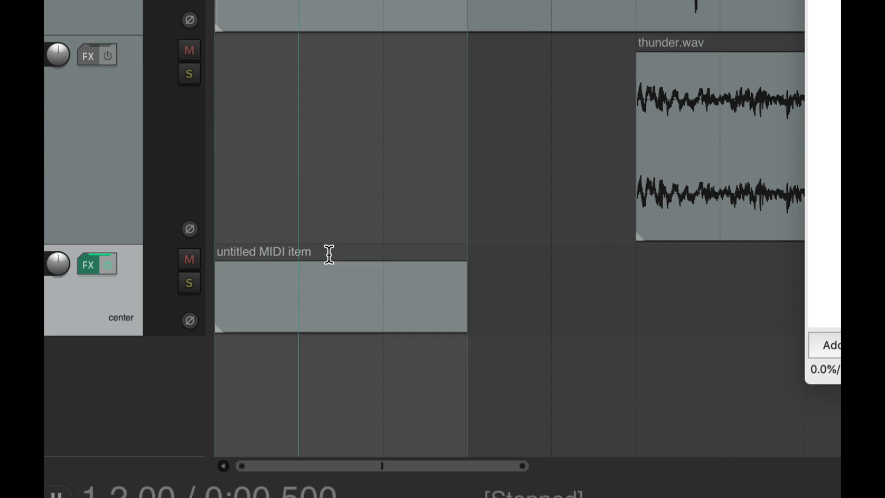
click(330, 278)
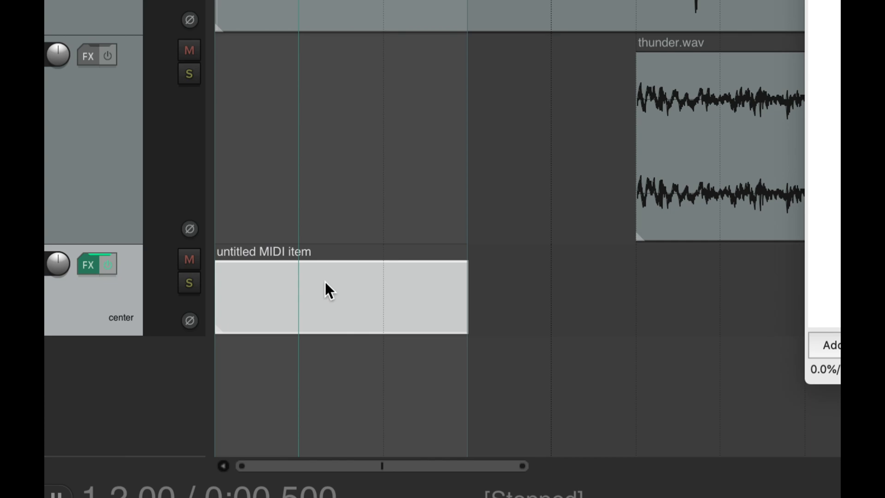
double_click(325, 282)
drag(413, 199, 425, 13)
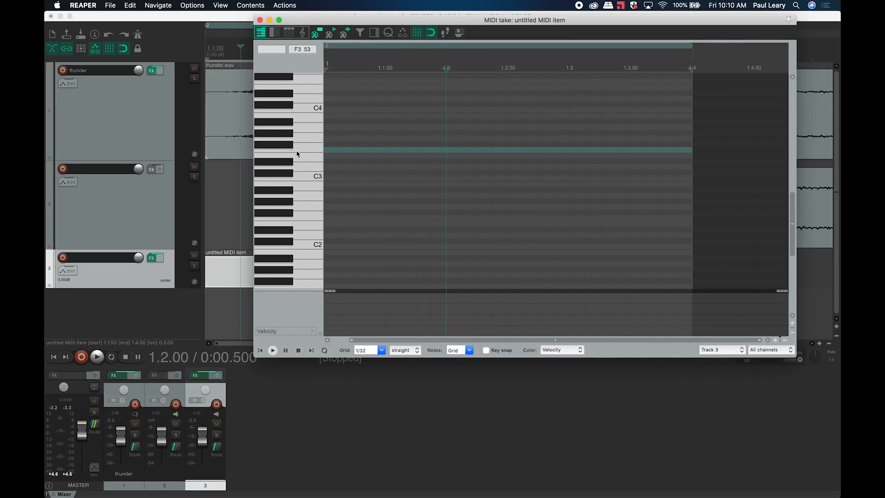
drag(302, 103, 298, 137)
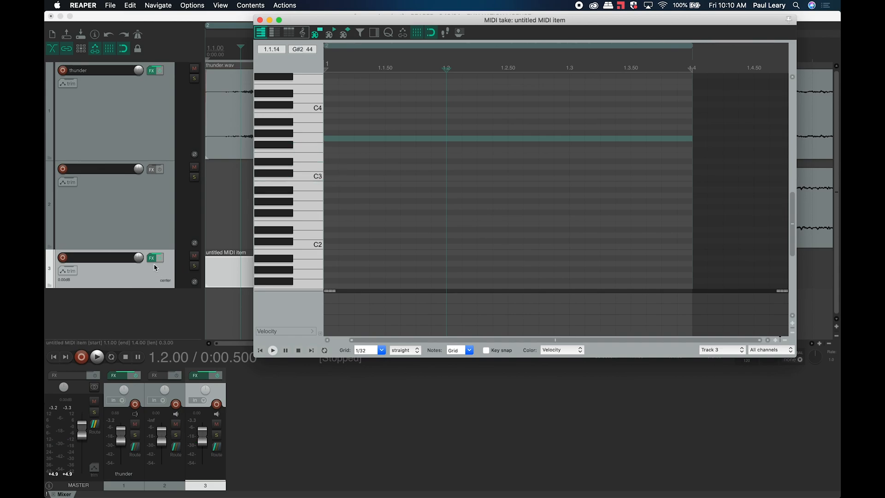
- Bring up track 3's effects beside the MIDI editor and set ReaSynth's pulse width to 0.25, sawtooth mix to 0.55 and triangle mix to 0.35
drag(310, 25, 536, 43)
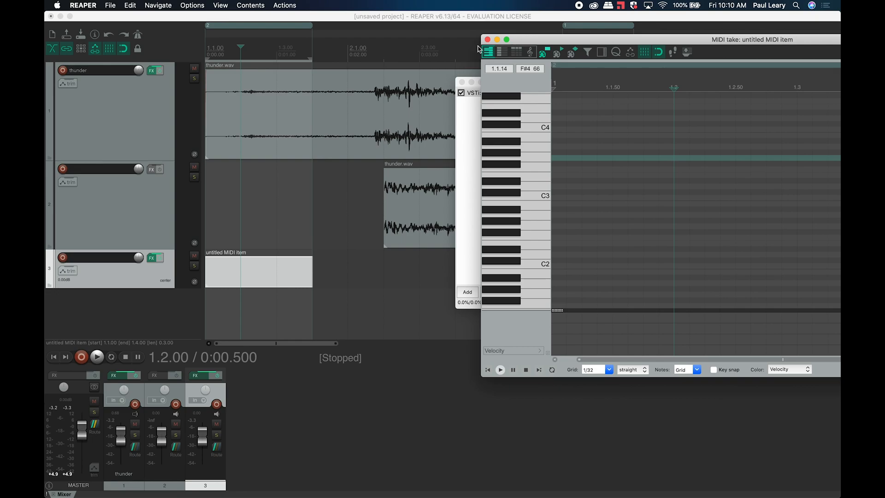
click(154, 260)
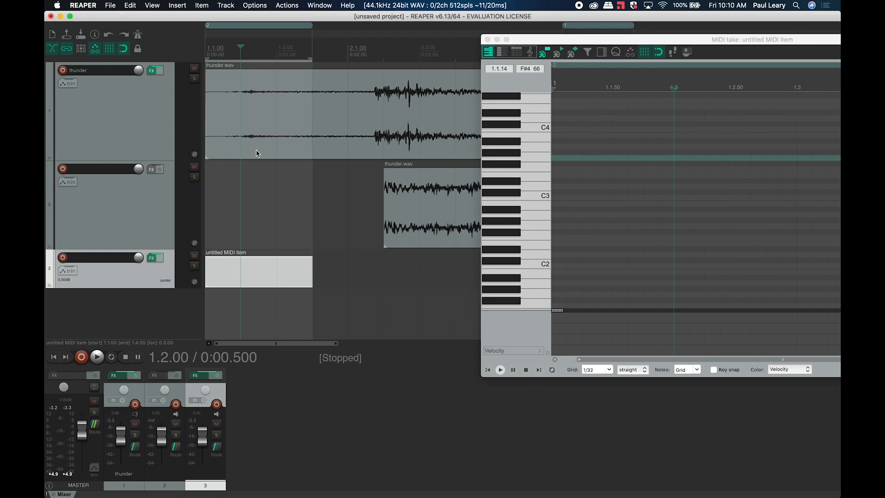
click(151, 260)
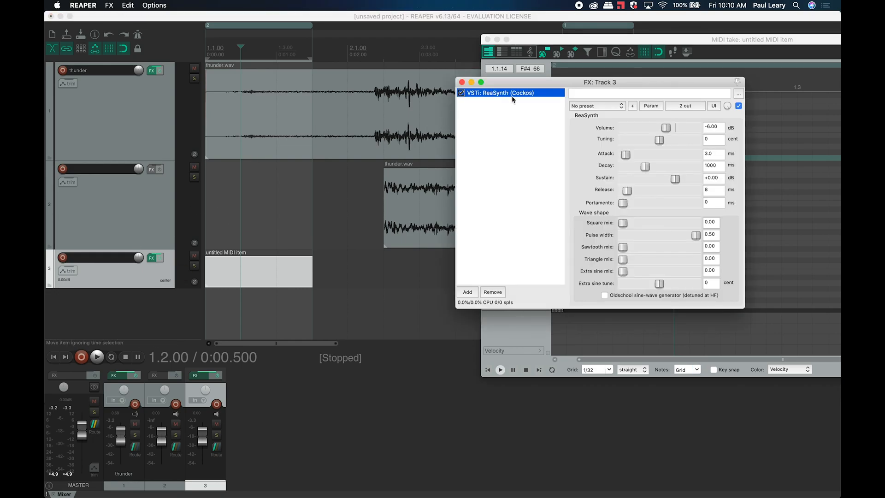
drag(517, 83, 223, 56)
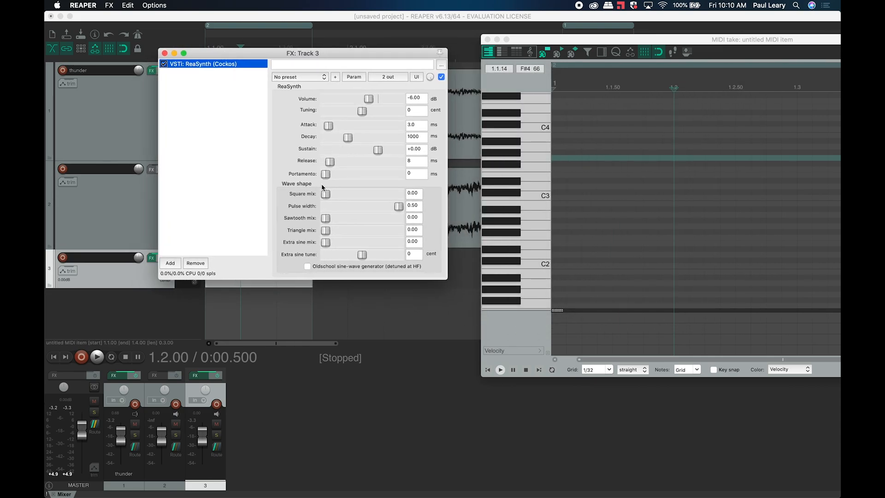
drag(397, 206, 351, 231)
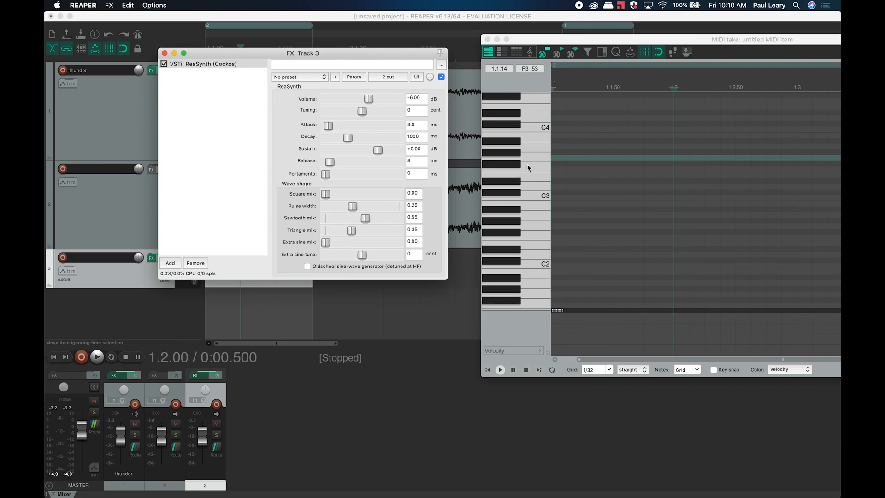
- Audition the reshaped ReaSynth sound on piano keys from around C3 up to F4 in the MIDI editor
click(520, 202)
drag(520, 201, 523, 109)
click(523, 111)
click(523, 100)
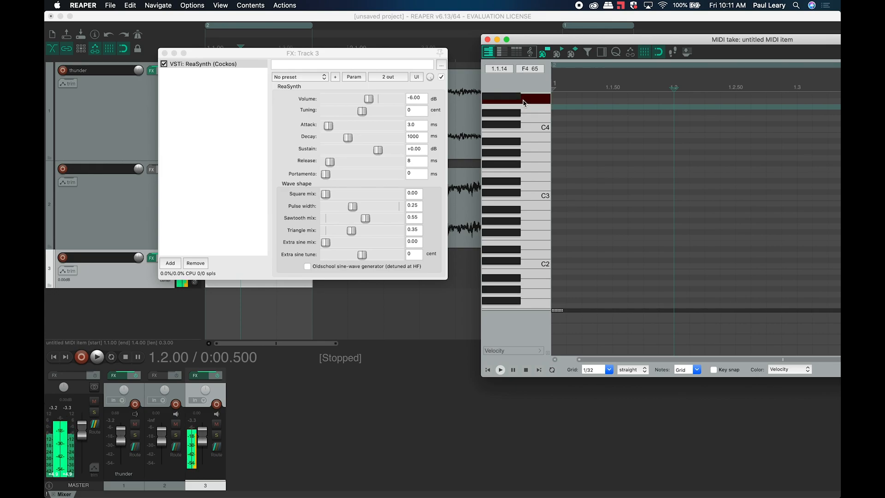
click(523, 108)
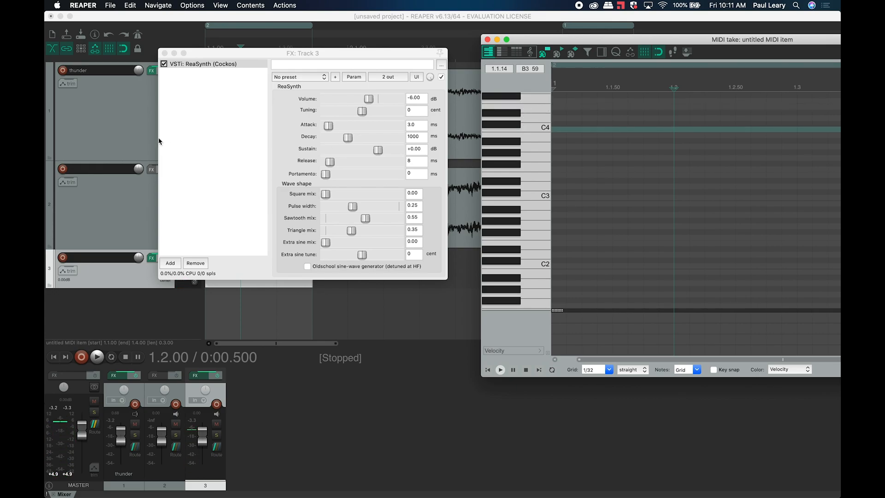
- Add the VST ReaDelay (Cockos) effect from the Delay category to track 3
click(170, 263)
scroll(238, 137, down, 3)
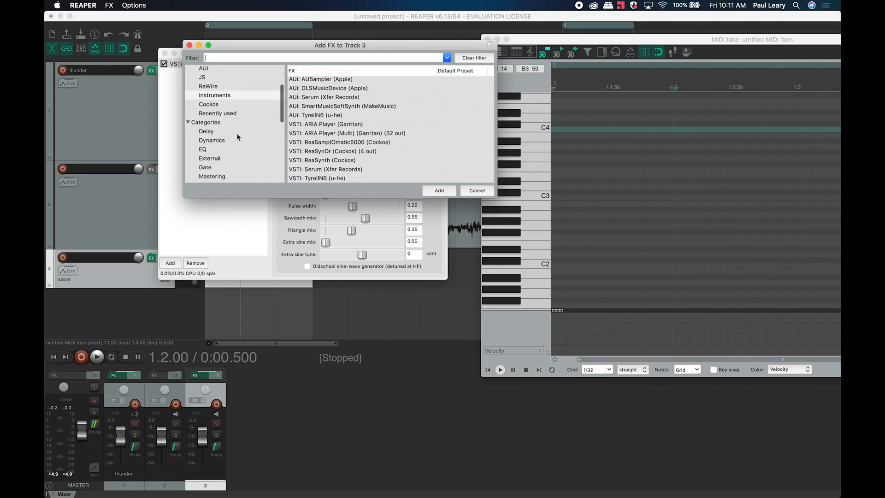
click(215, 102)
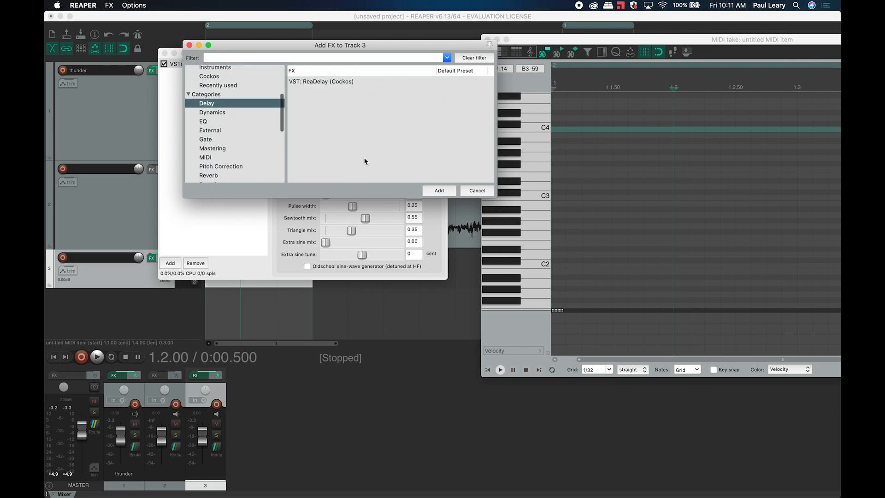
click(443, 191)
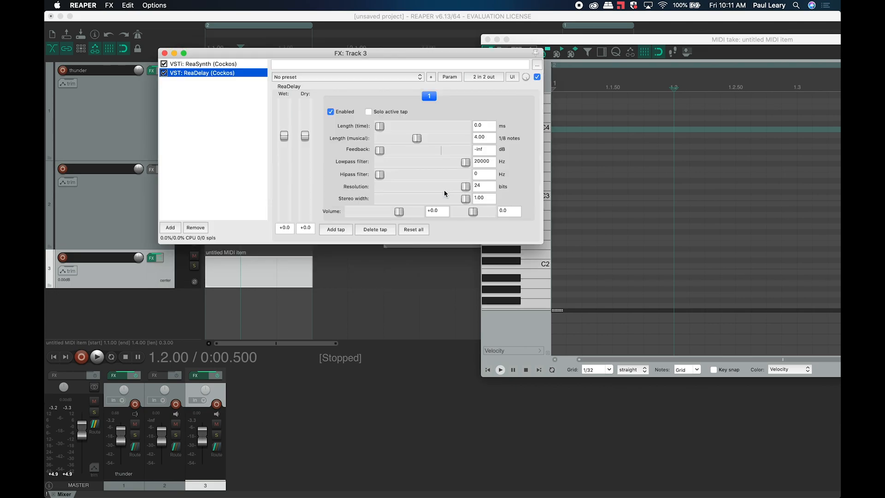
- Add the VST ReaVerb (Cockos) effect from the Reverb category to track 3
click(174, 229)
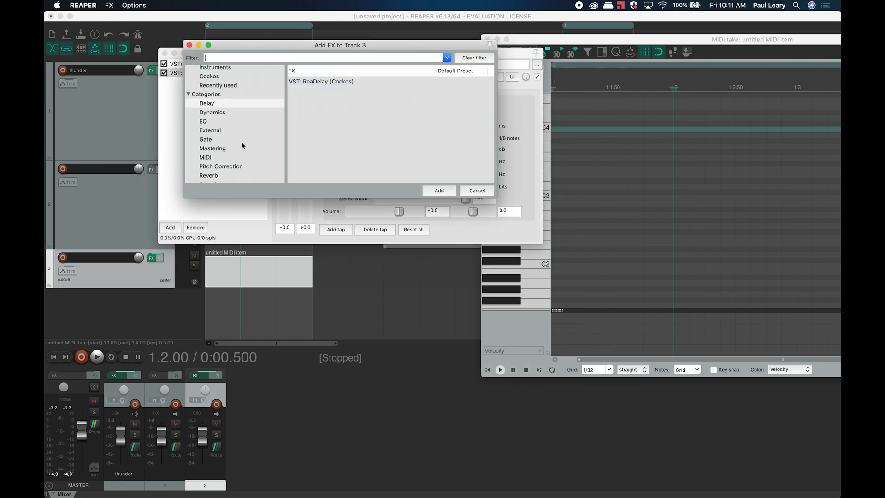
scroll(241, 142, down, 3)
click(231, 150)
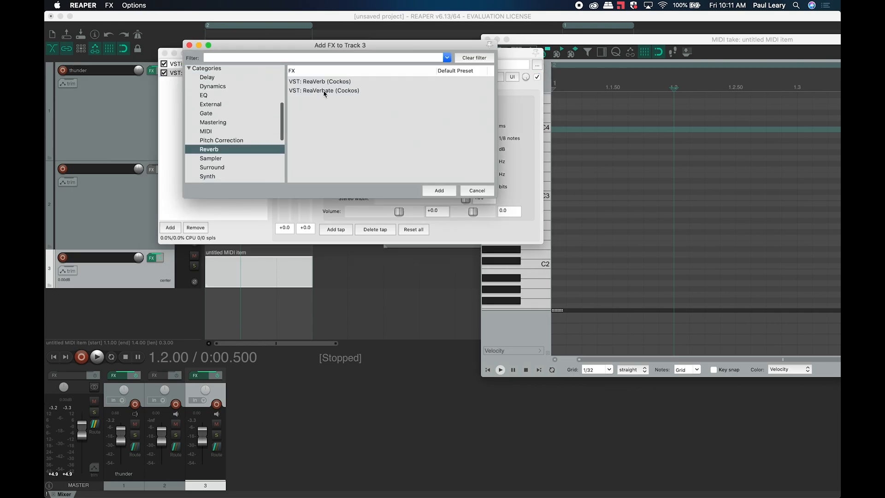
click(321, 83)
click(439, 191)
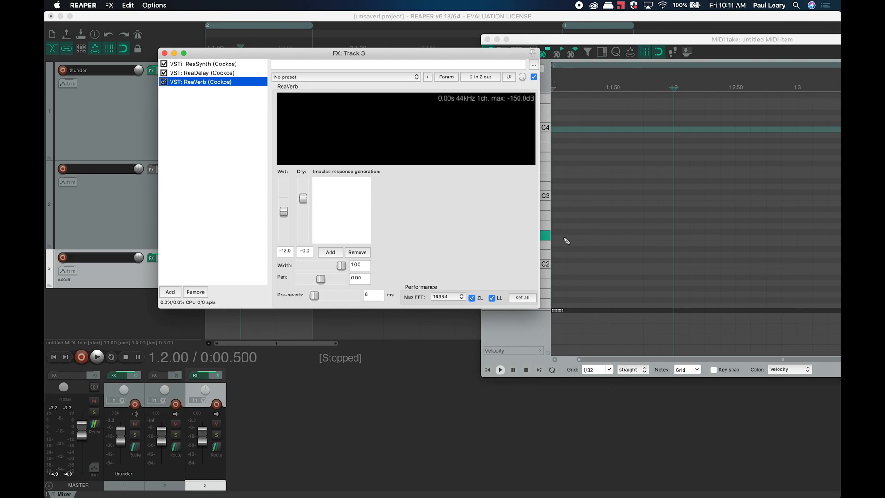
- Show the ReaSynth settings and audition notes with the added effects on the MIDI editor's piano keyboard
click(227, 67)
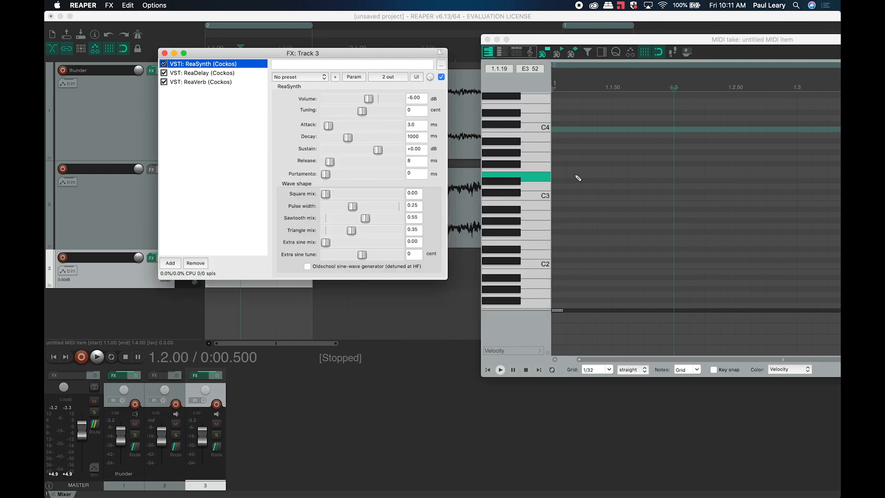
click(530, 146)
click(528, 136)
click(526, 178)
click(514, 194)
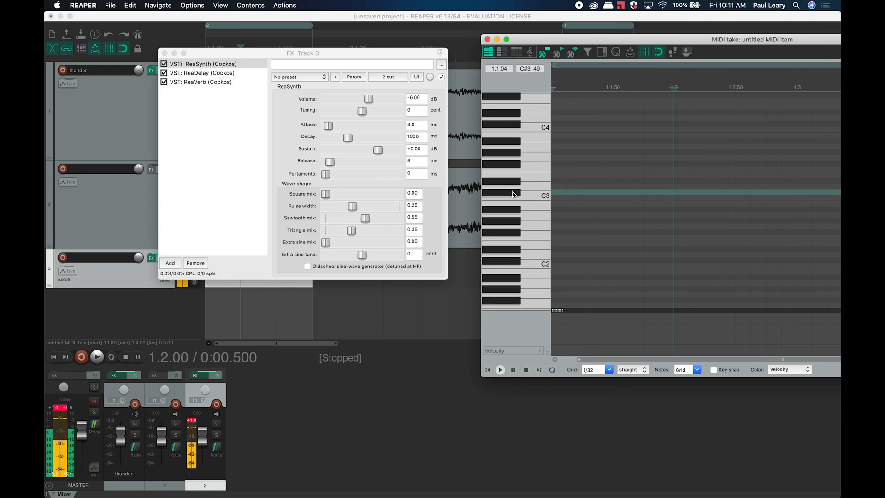
- Load the sweetverbo preset in track 3's ReaVerb and audition it on the MIDI editor's piano keyboard
click(190, 84)
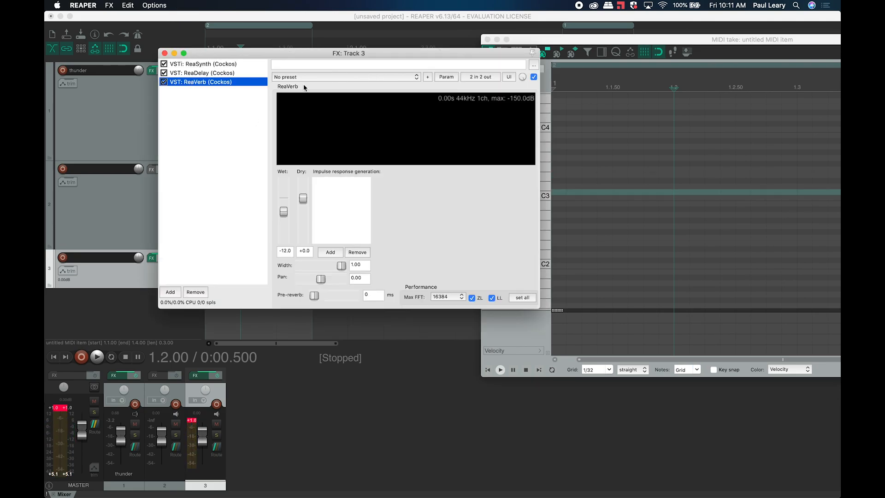
click(304, 77)
click(305, 94)
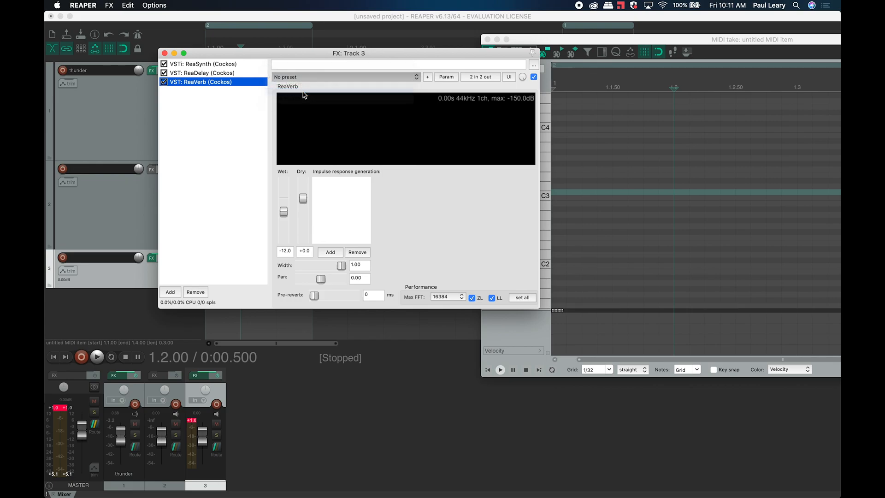
click(545, 202)
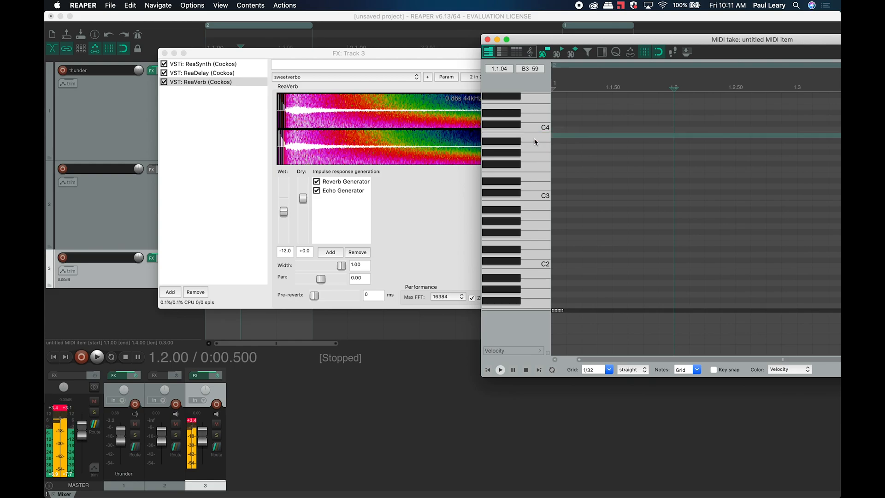
- Set ReaDelay's musical length to 0.12 eighth notes, lower its tap volume, and close track 3's effects window
click(203, 74)
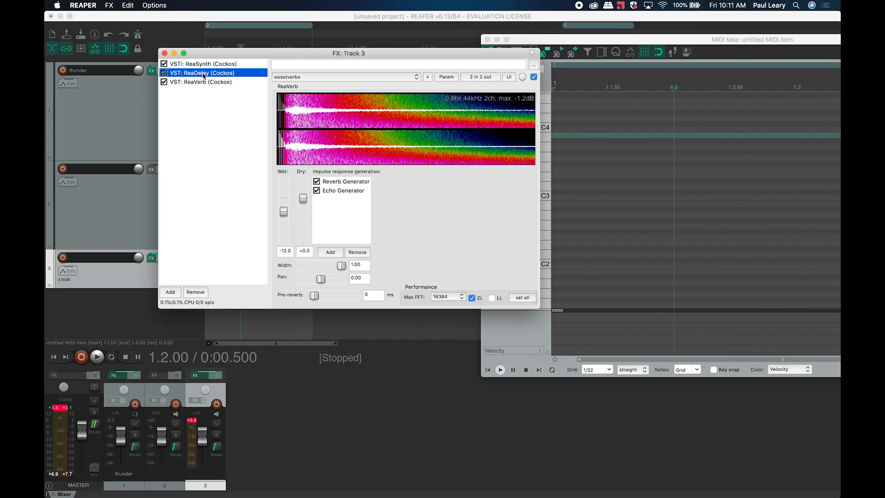
drag(416, 139, 396, 141)
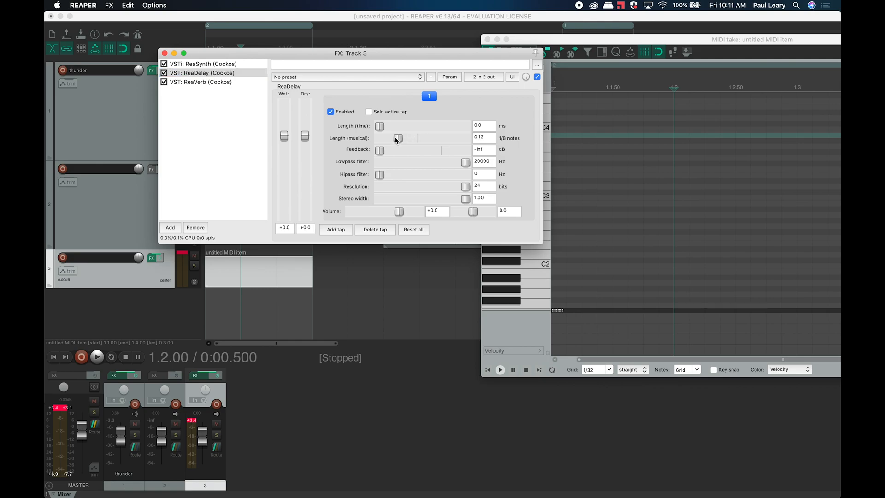
drag(400, 215, 375, 215)
click(165, 55)
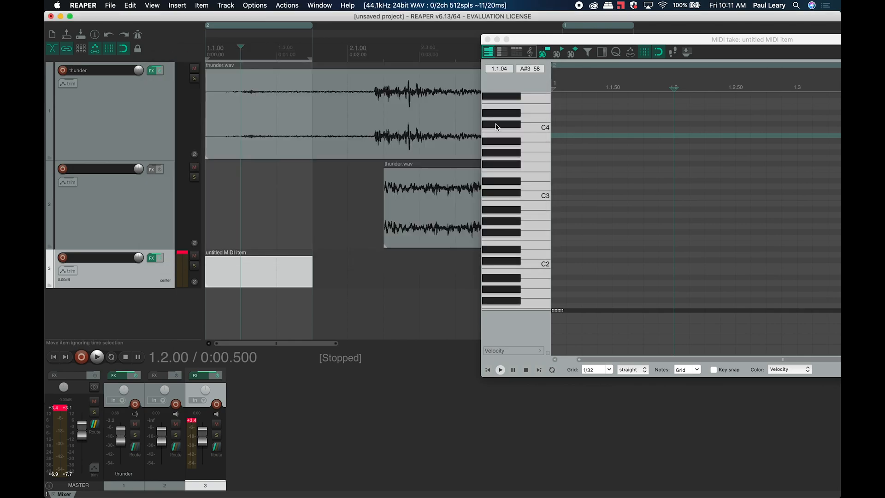
- Audition the adjusted delay sound on the piano keys and reposition the MIDI editor so its whole note grid shows
click(528, 182)
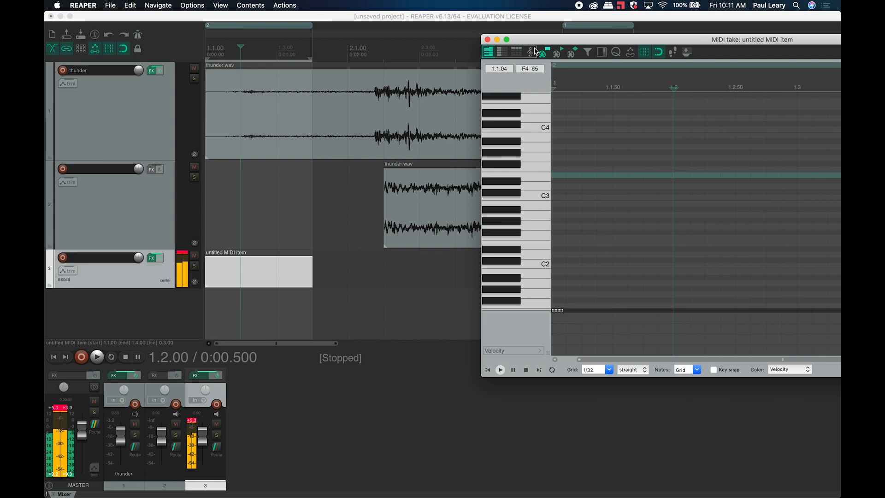
drag(542, 43, 286, 40)
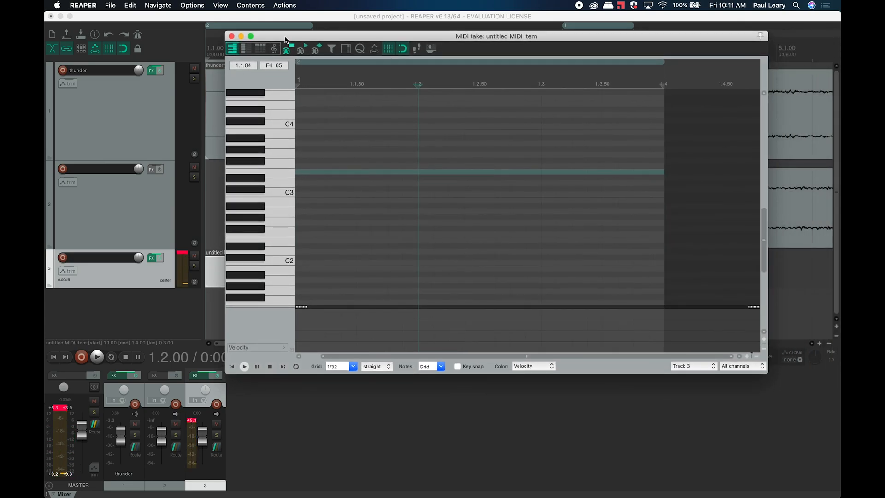
click(271, 183)
click(277, 144)
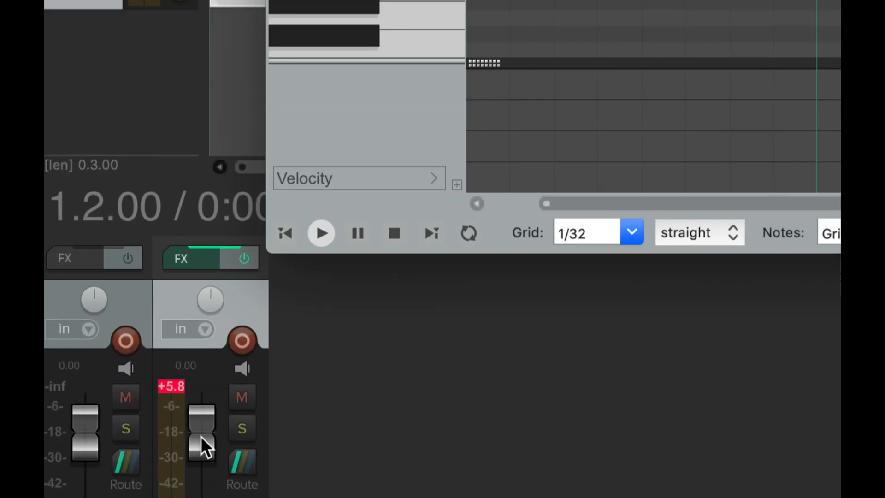
- Lower track 3's volume to about -13 dB and audition notes on the piano keyboard at that level
drag(200, 435, 200, 457)
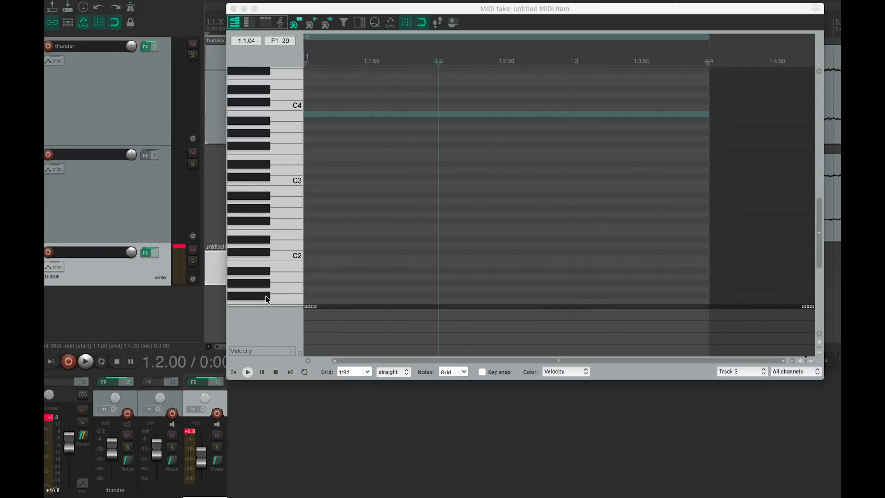
click(279, 158)
click(288, 131)
drag(288, 137, 283, 189)
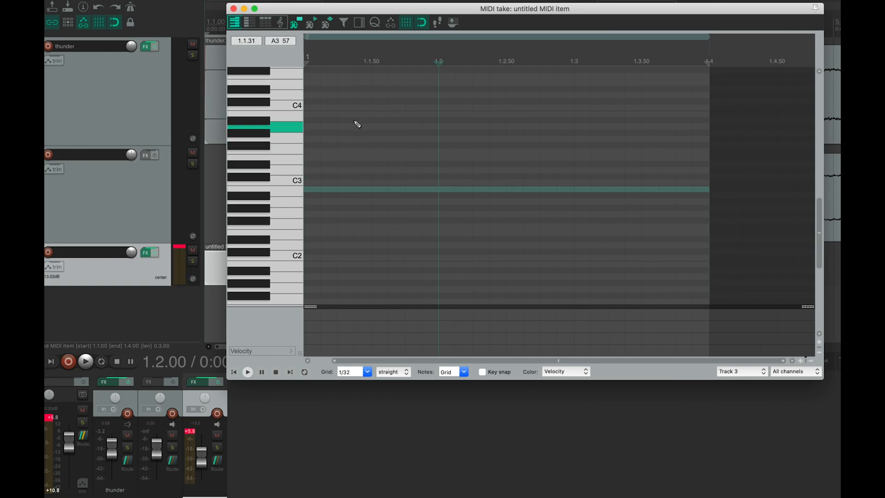
- Draw a rising melody on track 3 with D3, F3, two consecutive G3 notes and D4, and play it back
click(311, 170)
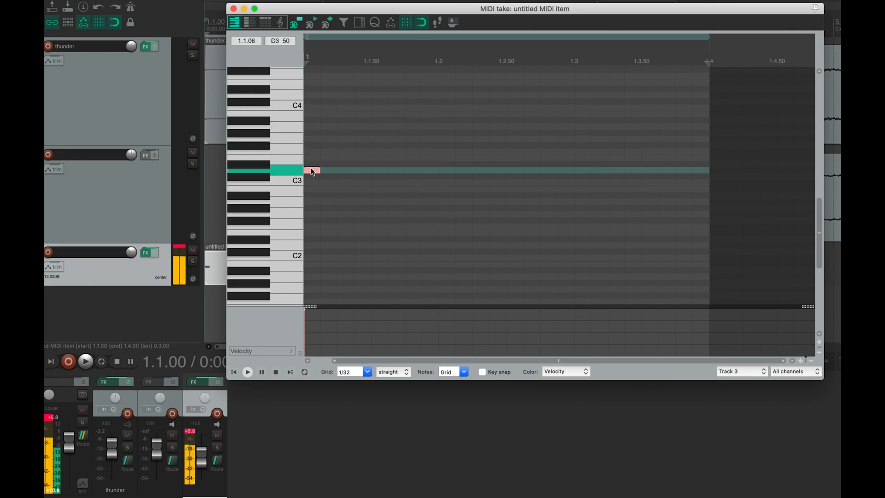
drag(329, 168, 439, 152)
click(395, 151)
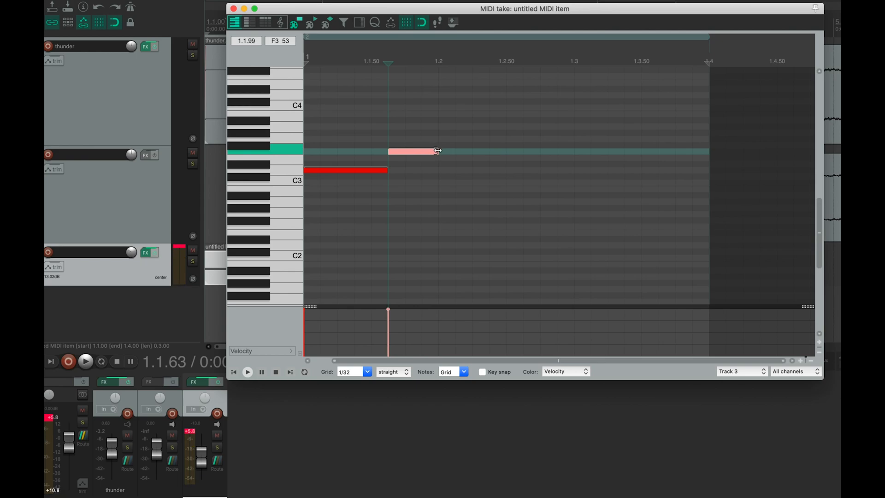
click(442, 139)
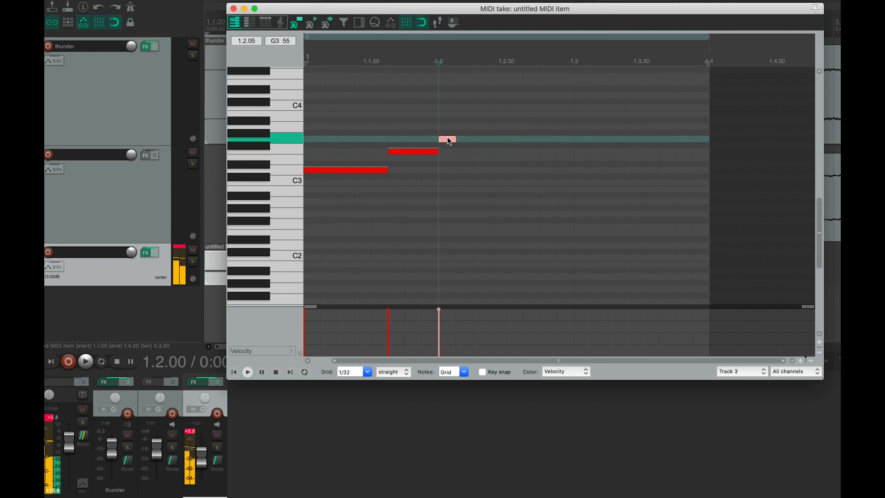
drag(458, 138, 468, 137)
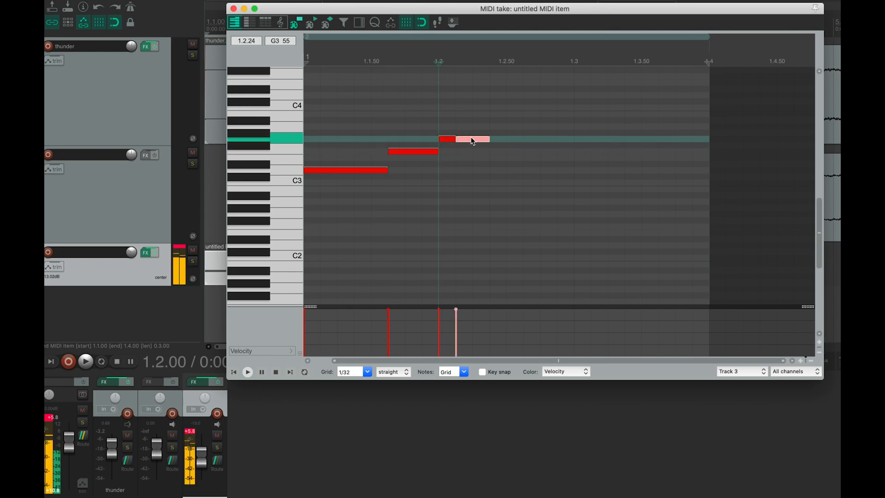
click(492, 95)
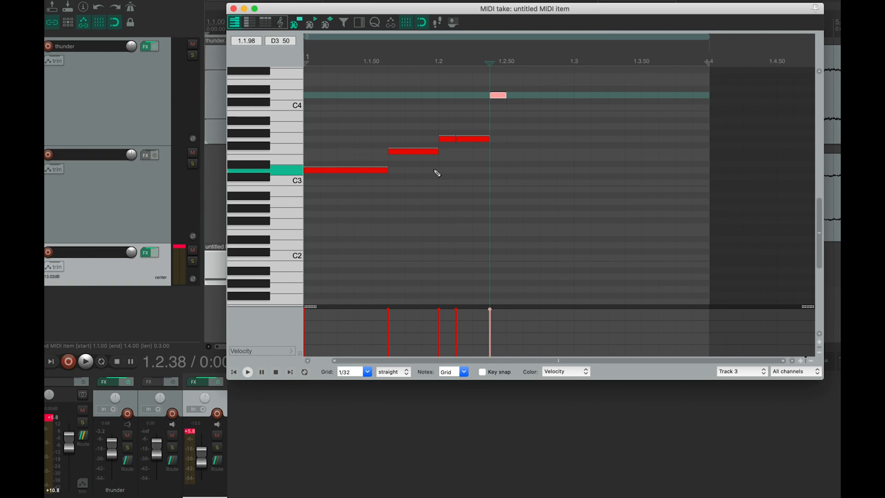
key(space)
key(space)
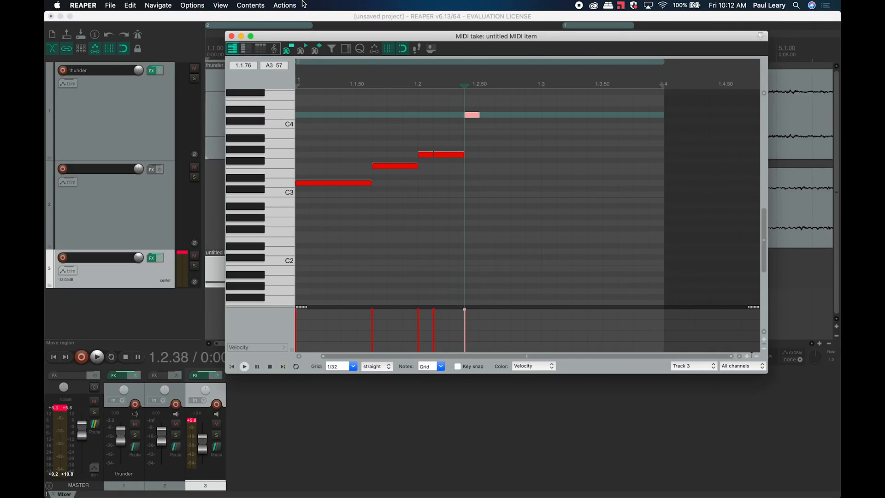
- Move the MIDI editor clear of the timeline and replay the melody from the main arrangement
drag(308, 39, 323, 208)
click(253, 44)
drag(253, 44, 206, 52)
key(space)
key(space)
- Enlarge and reposition the MIDI editor so its note grid and velocity lane show together, inspect the note velocities, and close it
drag(355, 201, 383, 76)
mouse_move(413, 210)
mouse_down()
mouse_move(414, 233)
mouse_move(414, 216)
mouse_up()
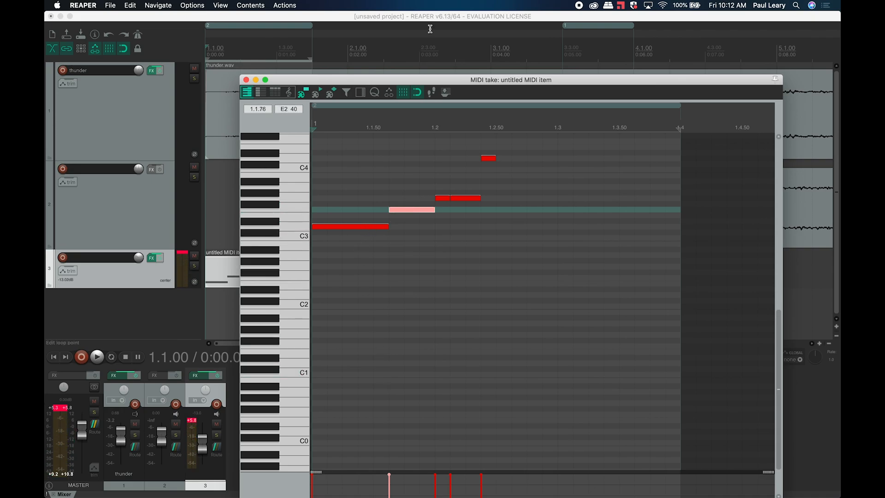
drag(417, 80, 416, 16)
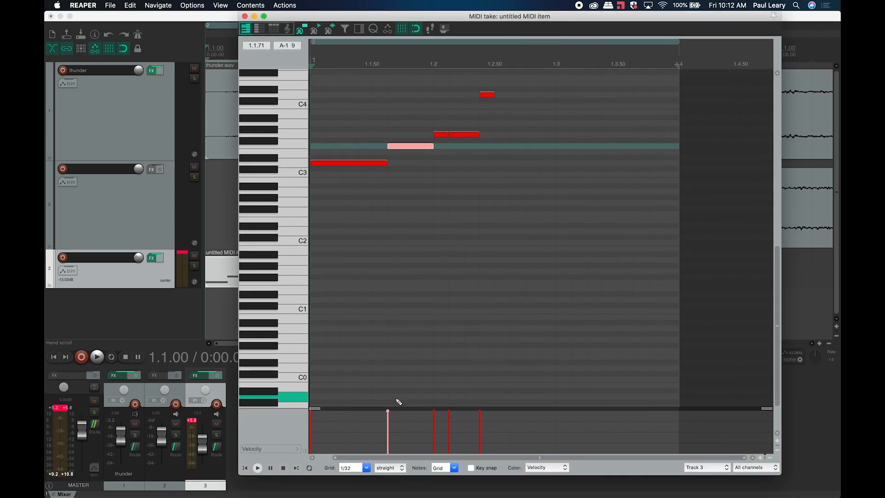
mouse_move(388, 409)
mouse_down()
mouse_move(389, 432)
mouse_move(393, 400)
mouse_up()
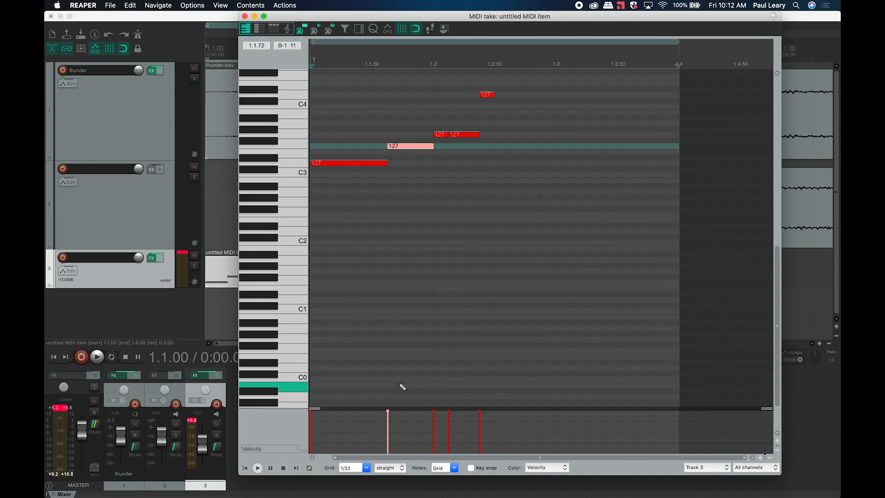
click(245, 17)
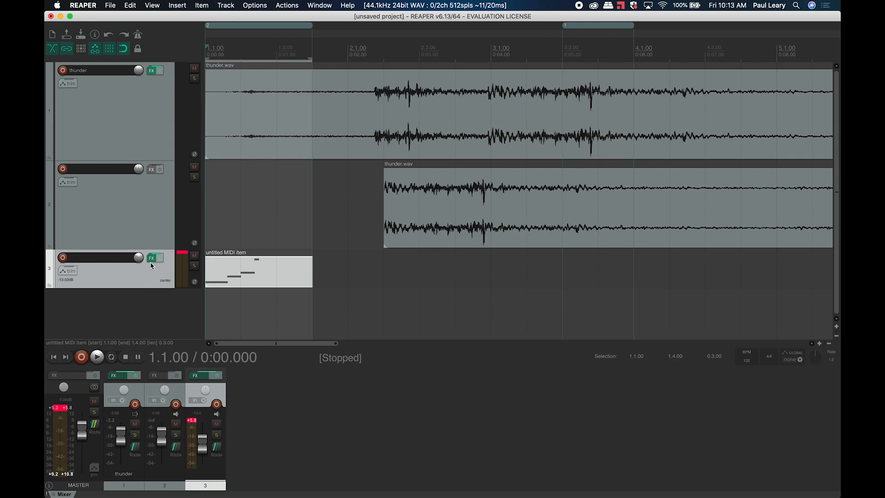
- Insert a new track 4 and load the VSTi: TyrellN6 (u-he) instrument on it
click(225, 5)
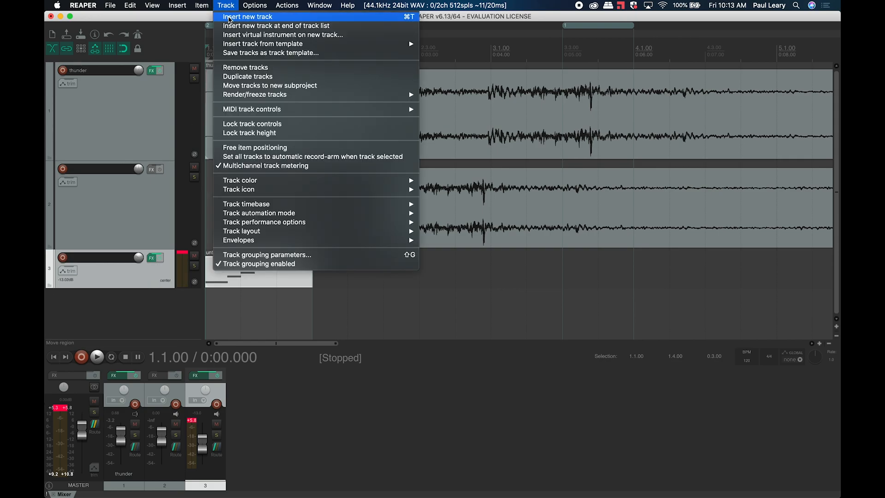
click(228, 19)
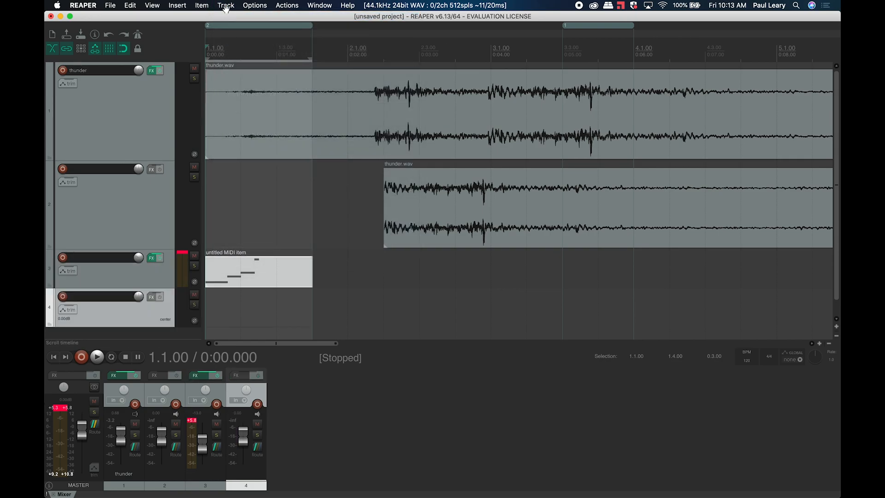
click(153, 297)
scroll(204, 149, up, 5)
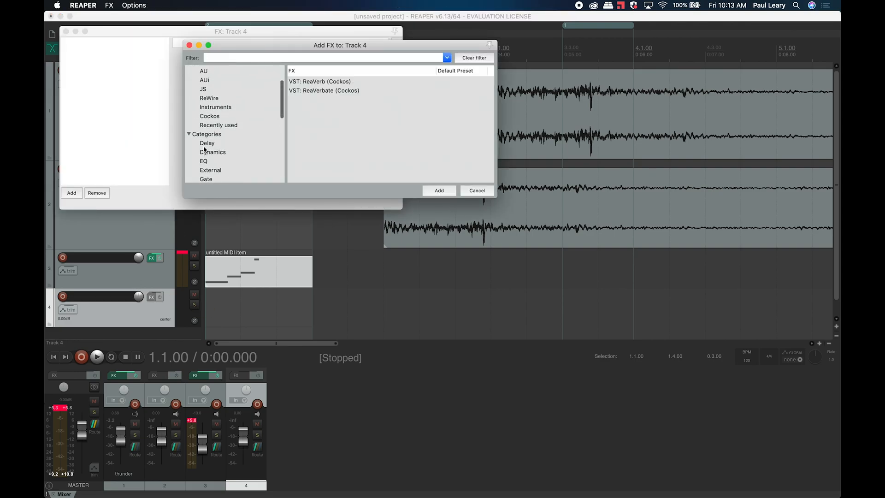
scroll(204, 149, up, 1)
click(216, 149)
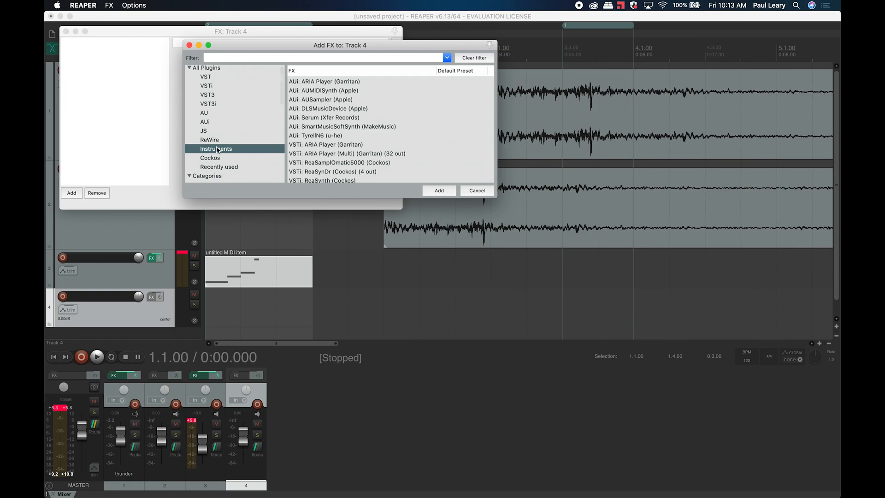
scroll(321, 154, down, 3)
click(317, 179)
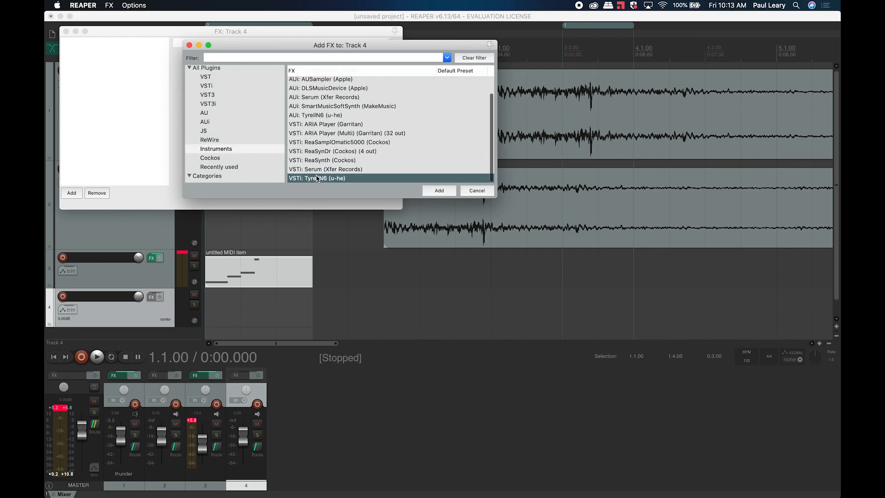
click(445, 191)
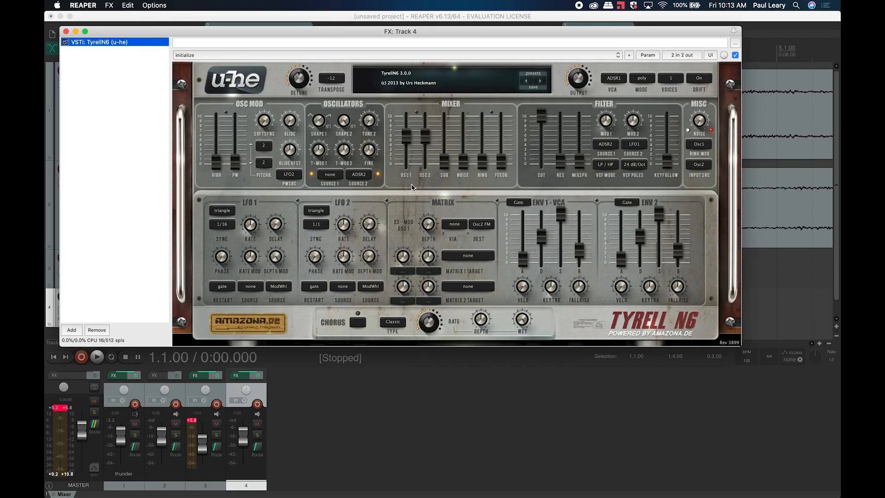
click(249, 57)
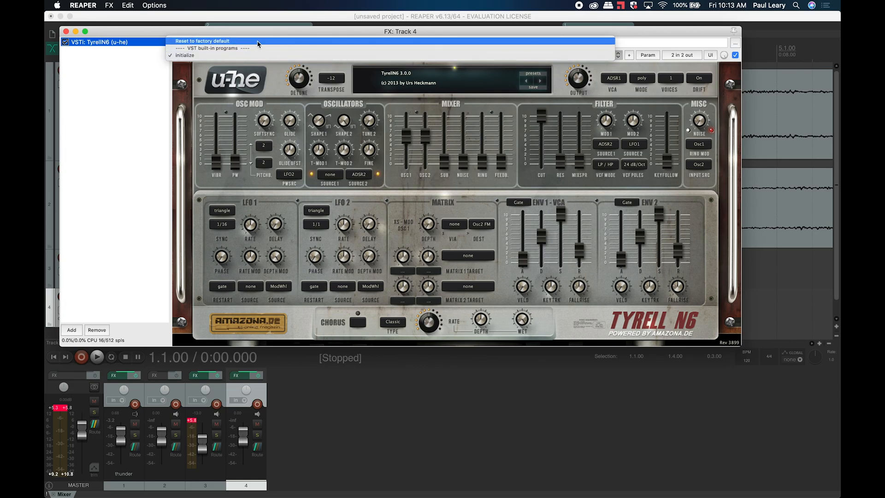
click(257, 50)
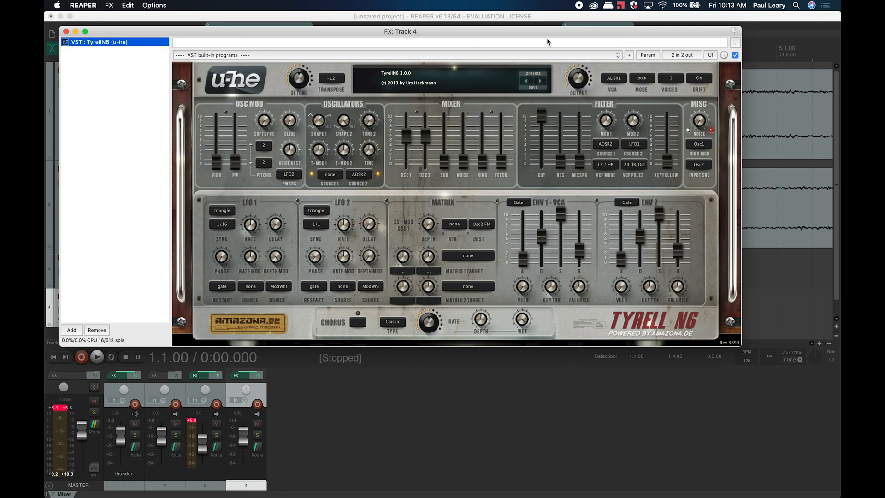
click(629, 55)
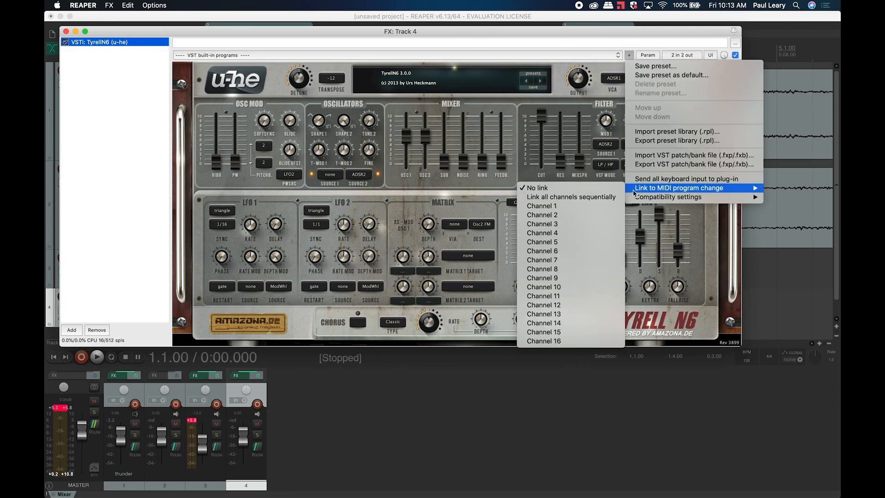
click(495, 72)
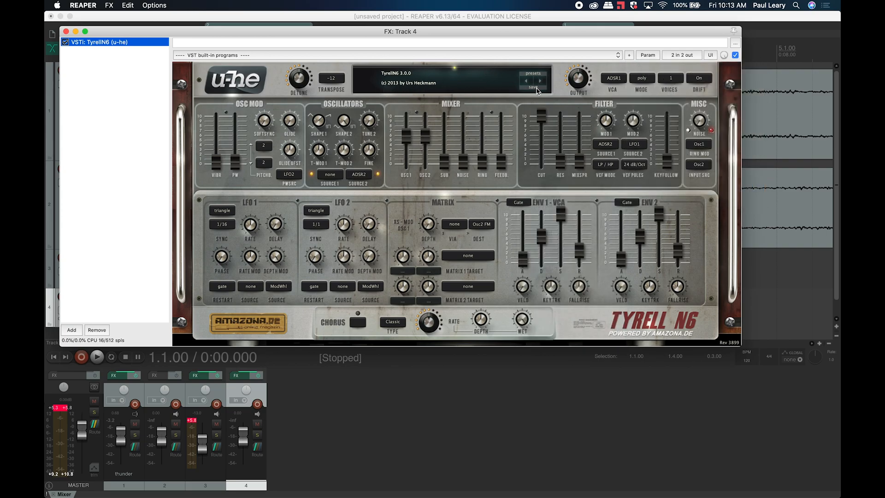
- Load the PV - Phasing Stringmachine preset in TyrellN6 and close track 4's effects window
click(403, 79)
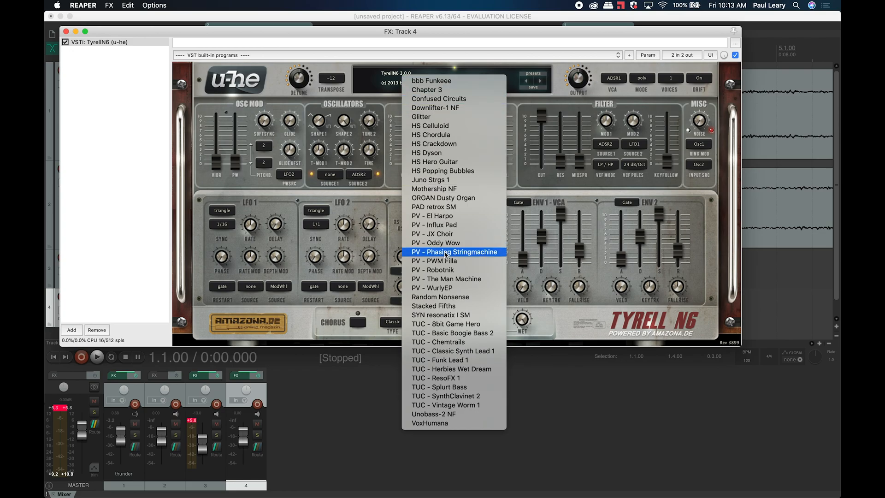
click(446, 252)
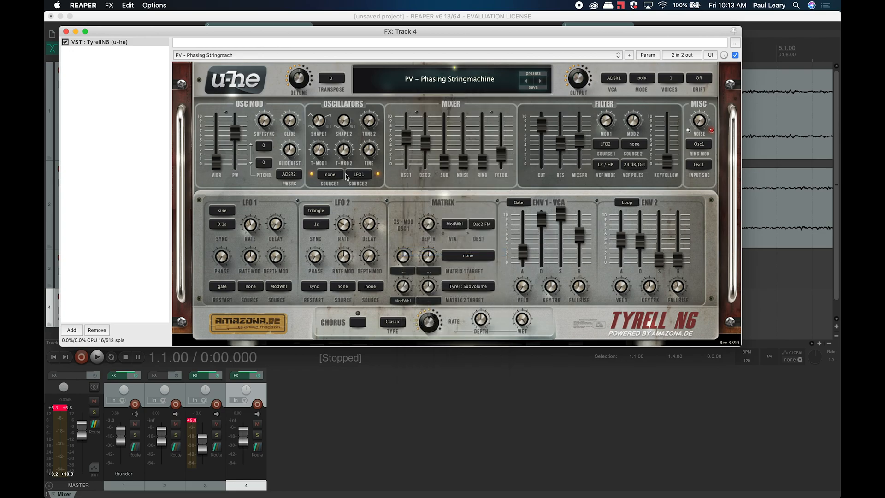
click(65, 31)
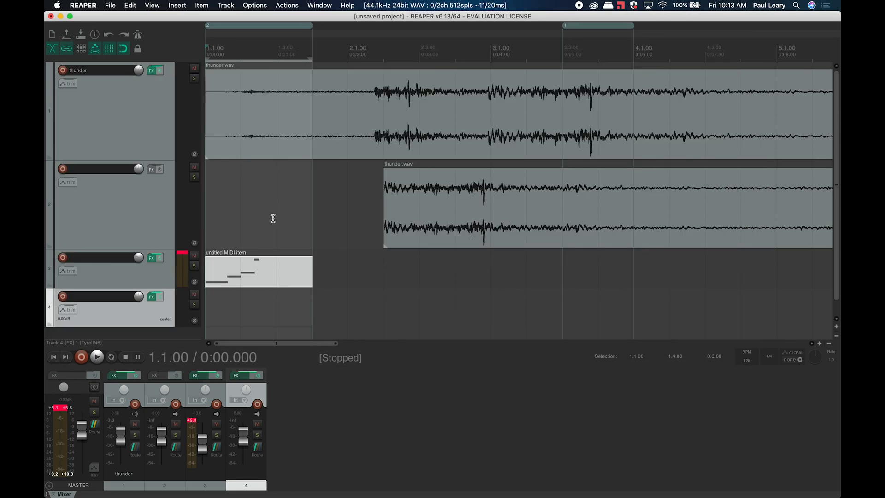
- Insert a new MIDI item on track 4 spanning the time selection from 1.1.00 to 1.4.00
drag(208, 308, 307, 309)
click(180, 5)
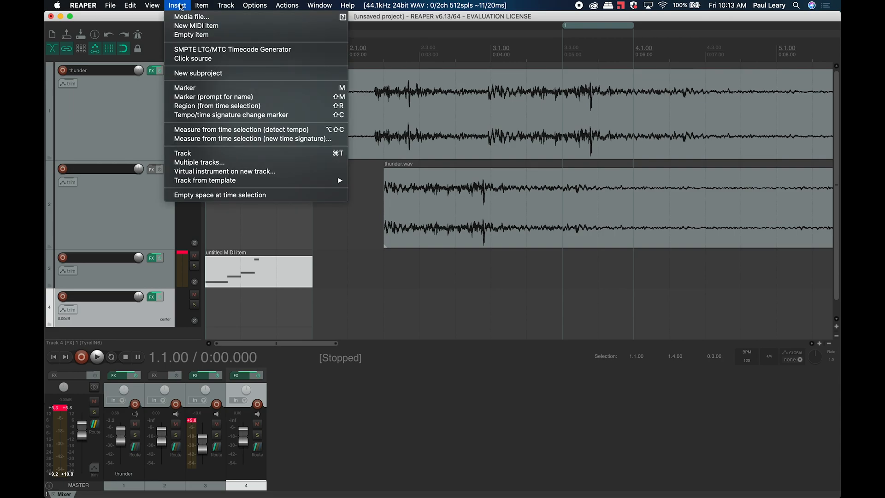
click(182, 26)
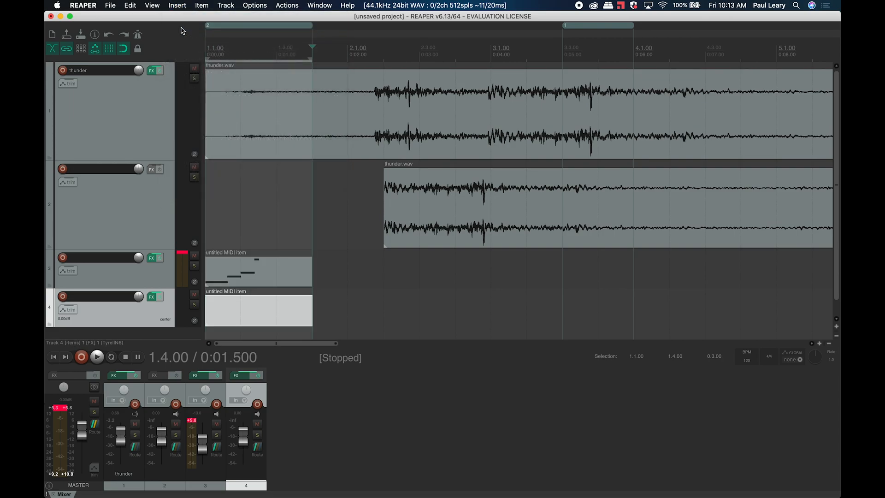
- Open track 4's MIDI item in the MIDI editor and audition the synth on its piano keyboard
double_click(246, 304)
drag(287, 222, 289, 163)
click(288, 117)
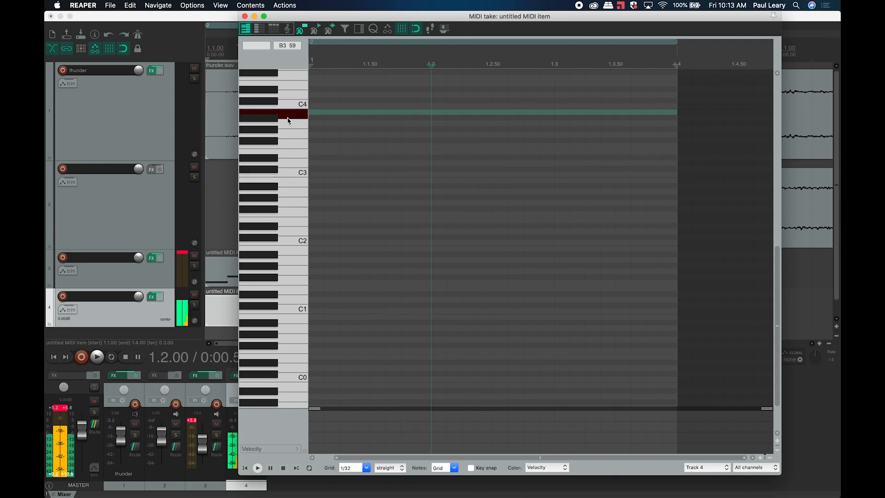
click(289, 95)
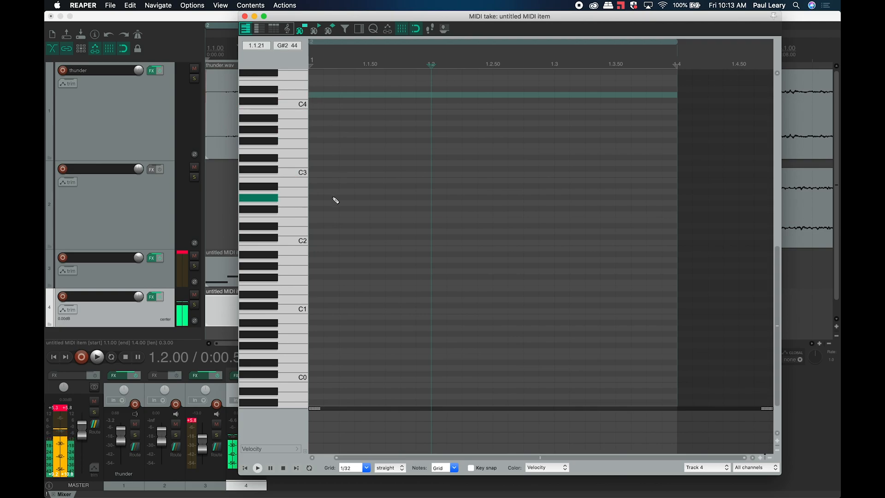
- Draw one long D3 note from the item's start to 1.3.50, play it back, and close the MIDI editor
click(319, 165)
click(317, 163)
drag(322, 163, 619, 167)
key(space)
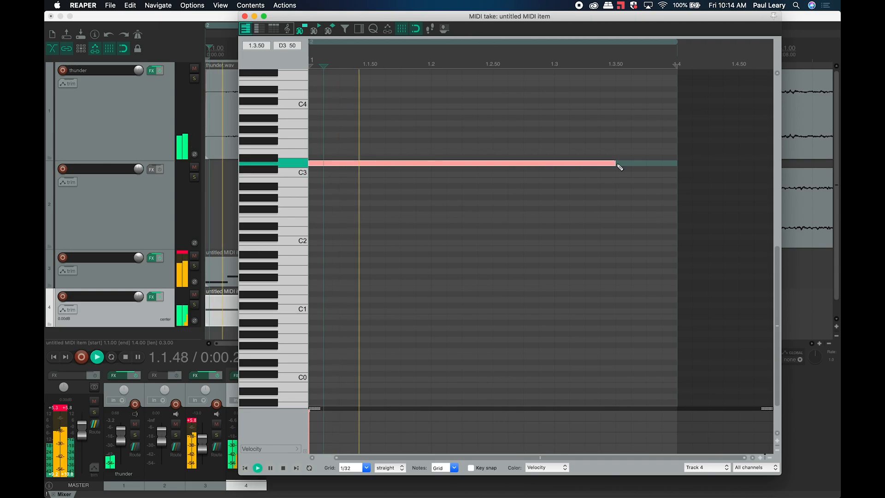
key(space)
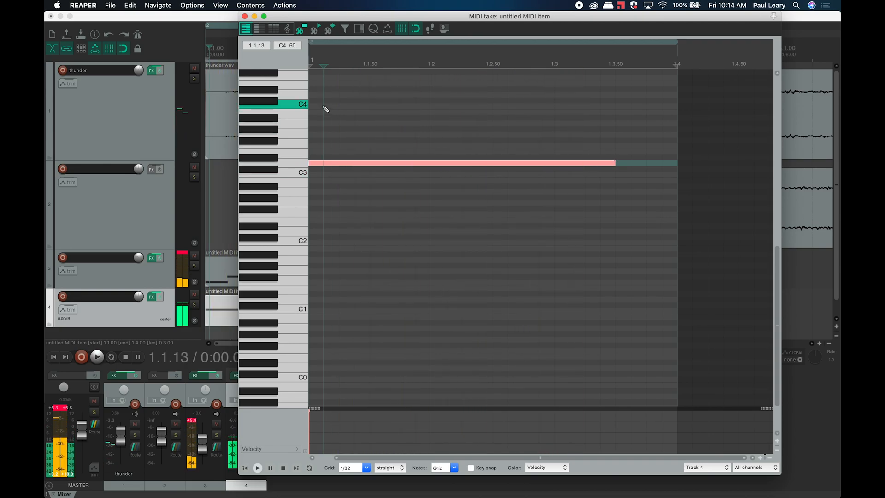
click(244, 17)
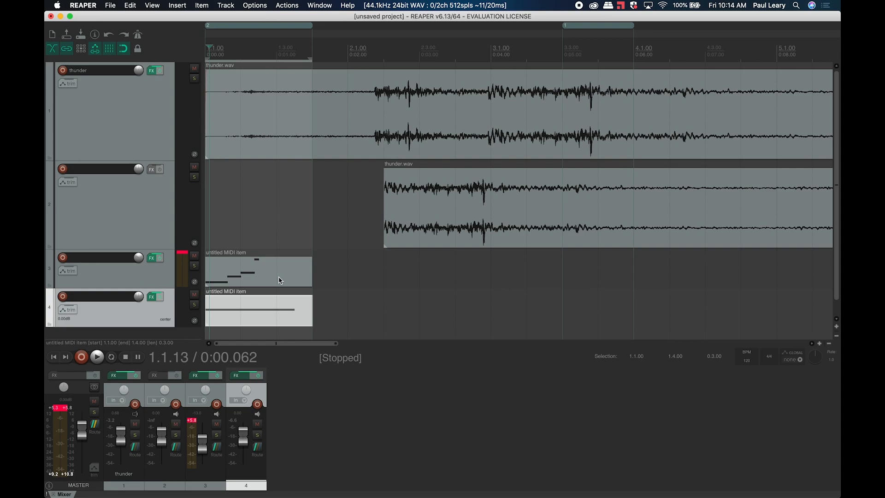
- Place the edit cursor at 1.4.00, show both thunder clips in full, and select track 4
click(325, 250)
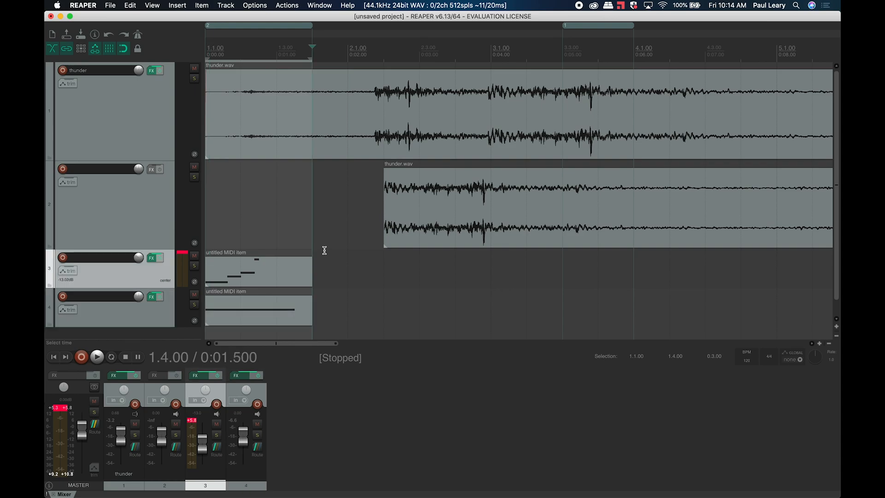
scroll(324, 250, down, 8)
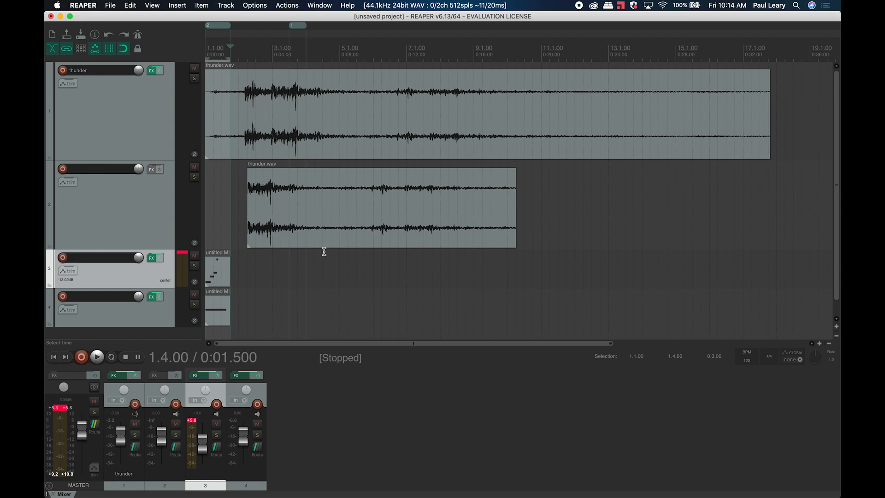
scroll(325, 251, down, 1)
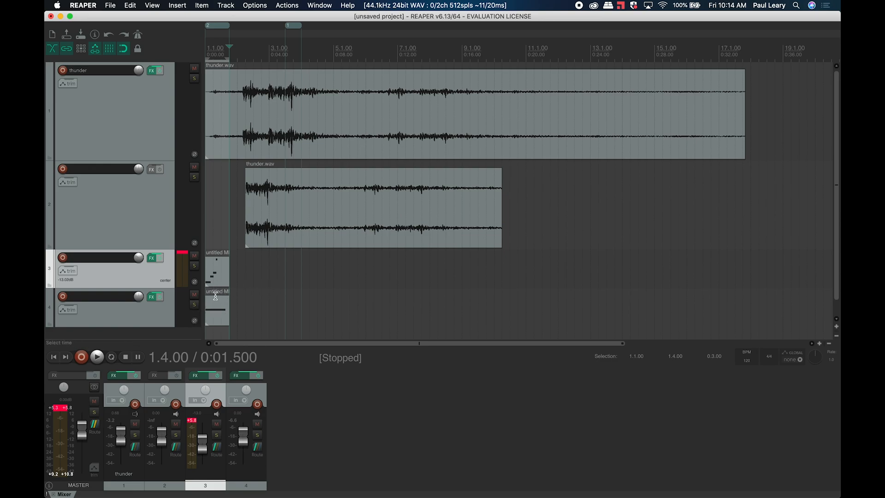
click(231, 298)
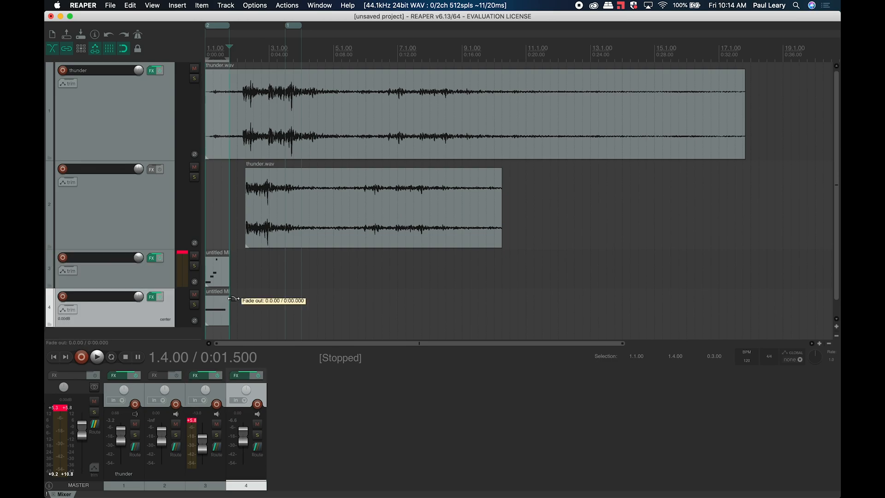